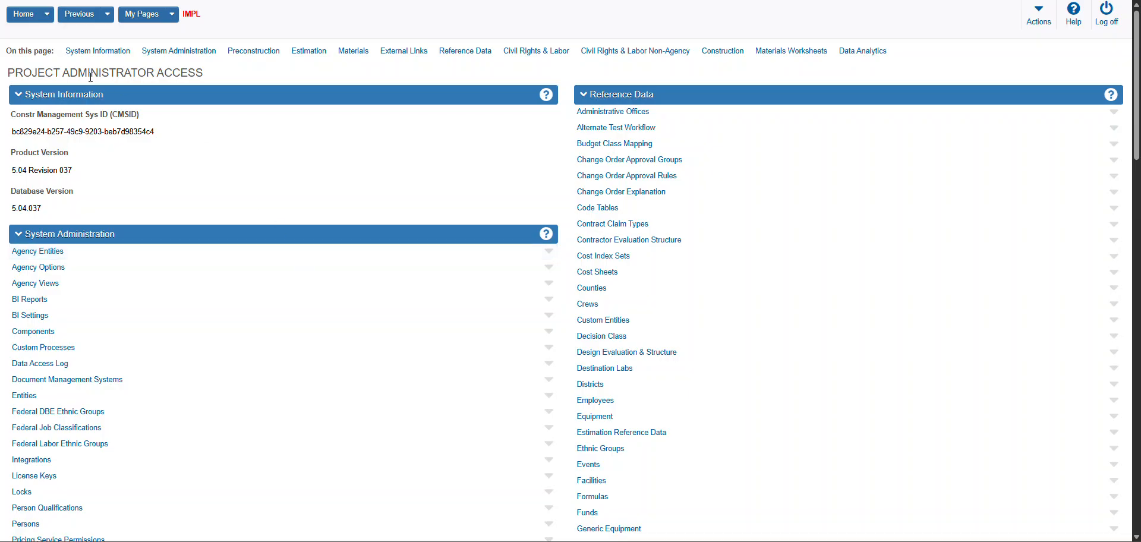
Switch to the CTDOT_ESTIMATION role and open project 0999-0999 from the project overview
{"action": "left_click", "coordinate": [49, 18]}
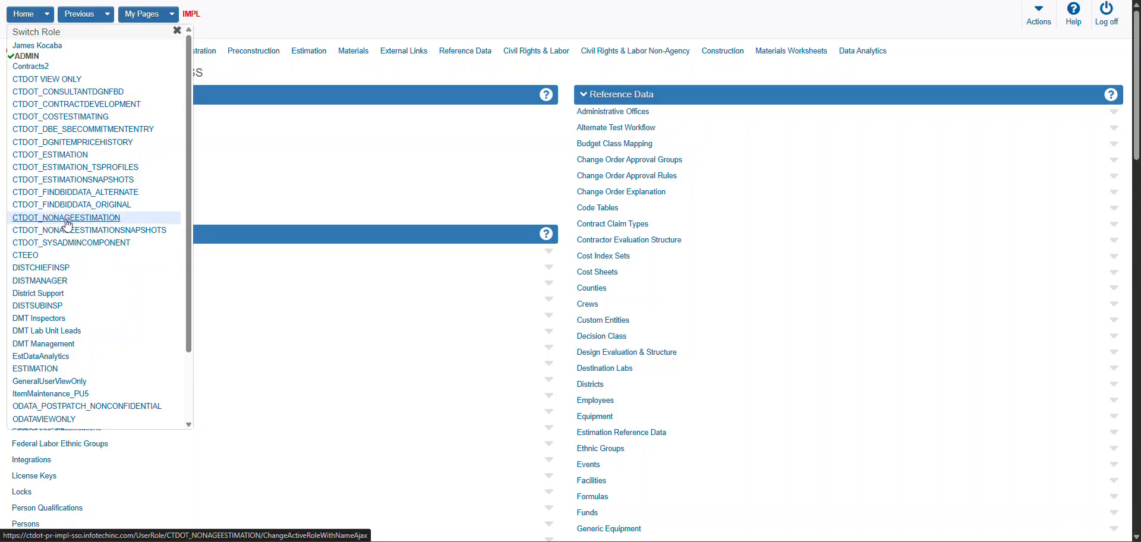
{"action": "left_click", "coordinate": [51, 156]}
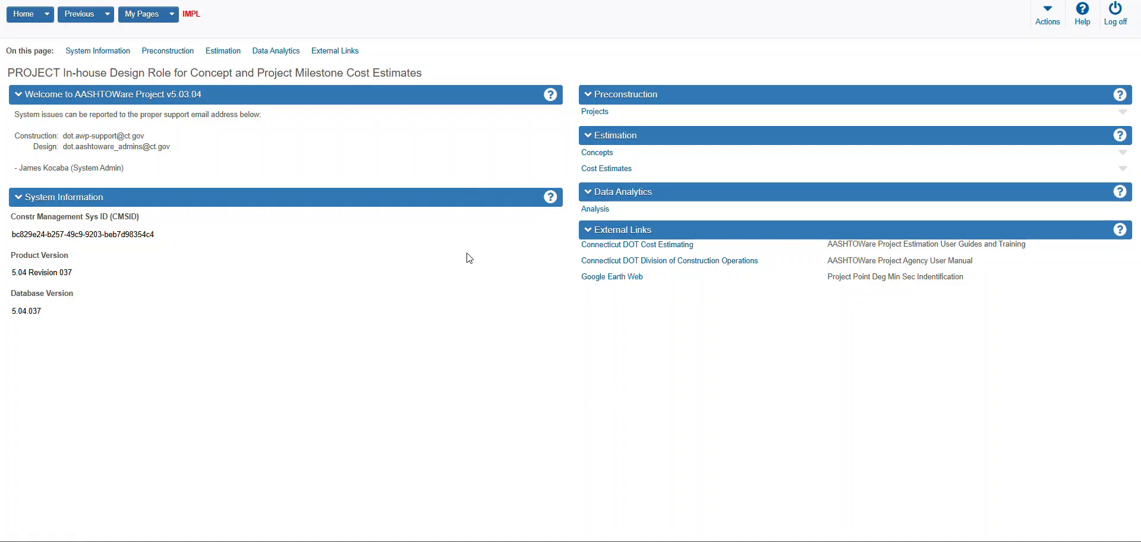
{"action": "left_click", "coordinate": [597, 114]}
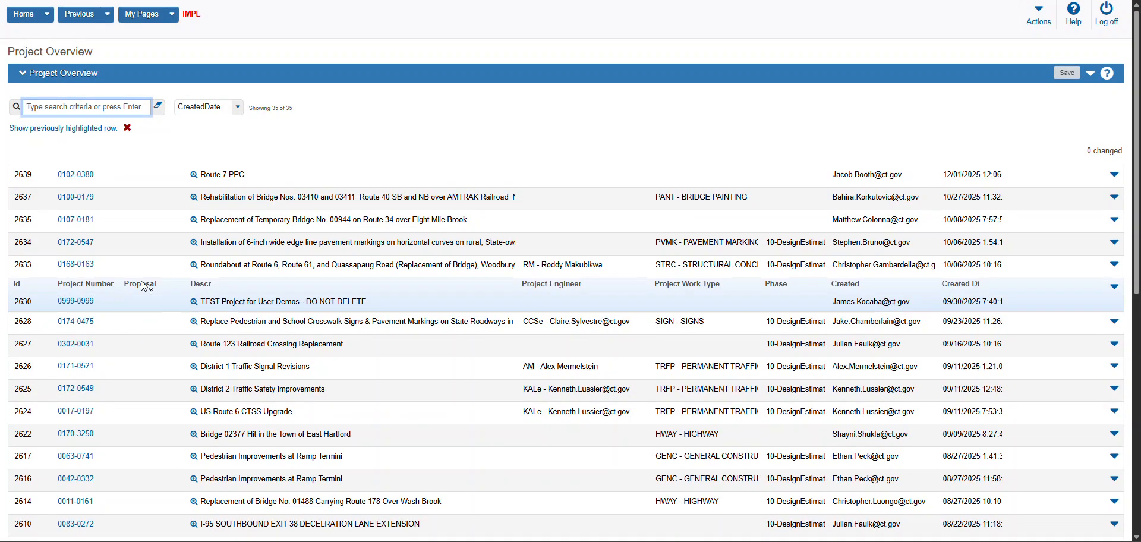
{"action": "left_click", "coordinate": [77, 304]}
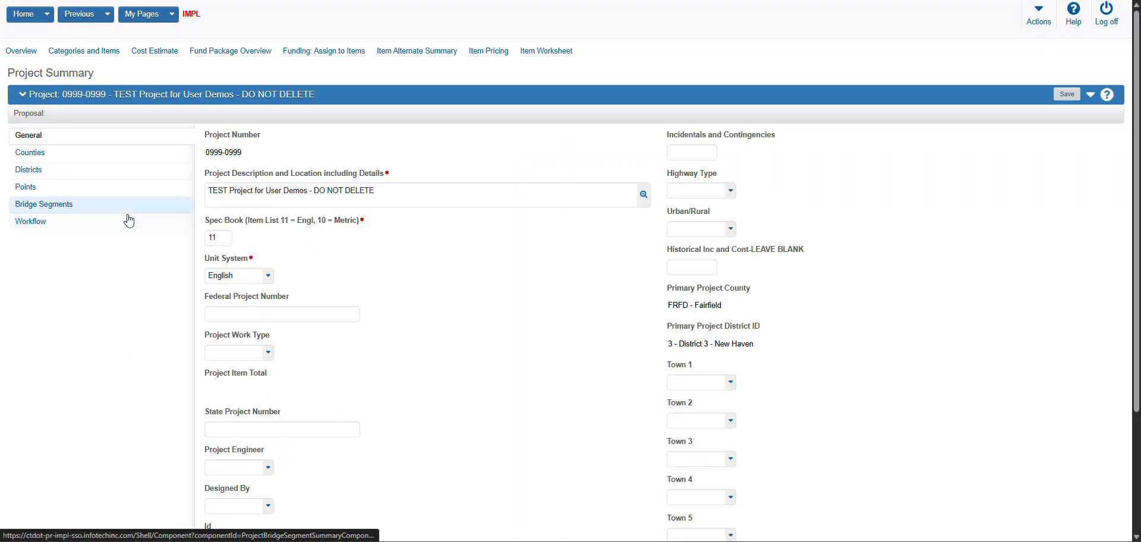
Open the project's list of cost estimates and start the Export Project Cost Estimates process
{"action": "left_click", "coordinate": [160, 59]}
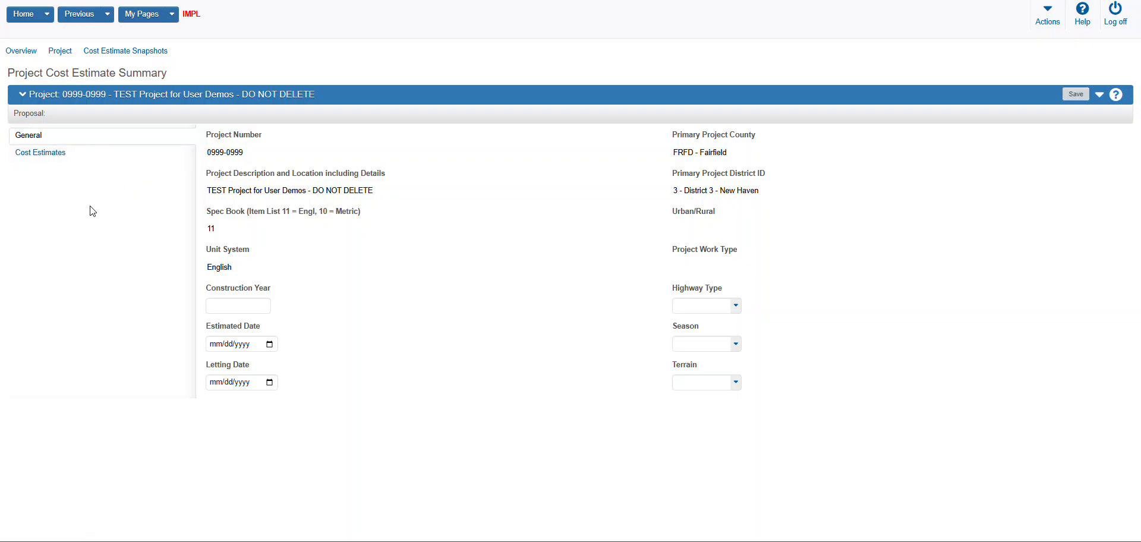
{"action": "left_click", "coordinate": [48, 159]}
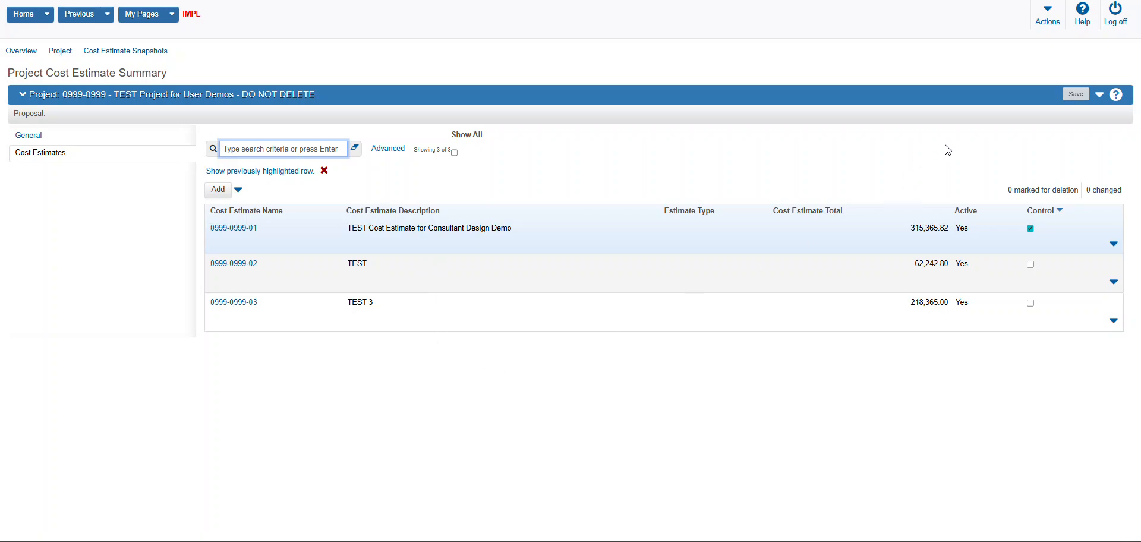
{"action": "left_click", "coordinate": [1097, 103]}
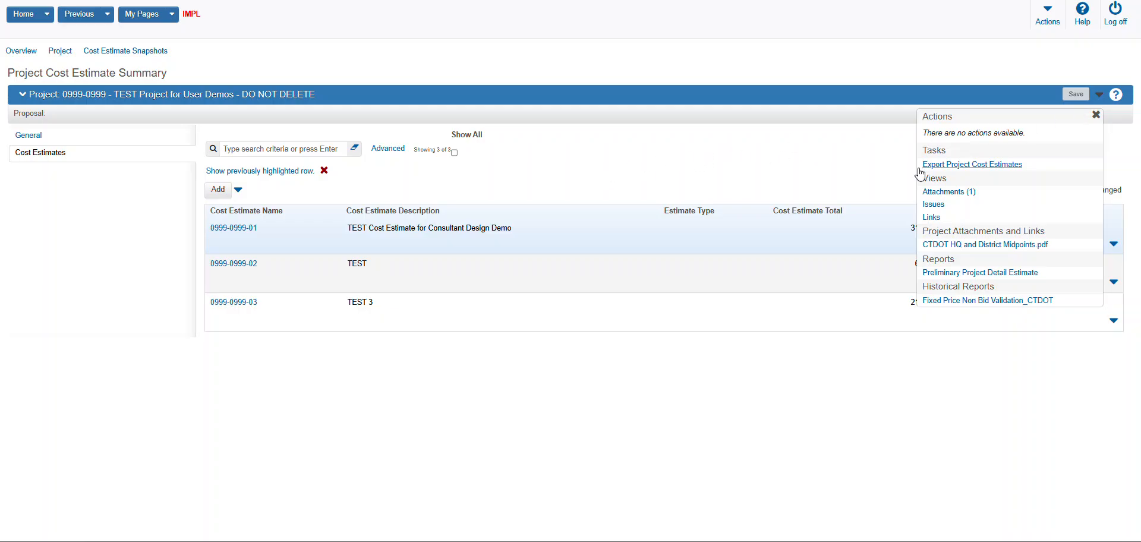
{"action": "left_click", "coordinate": [985, 171]}
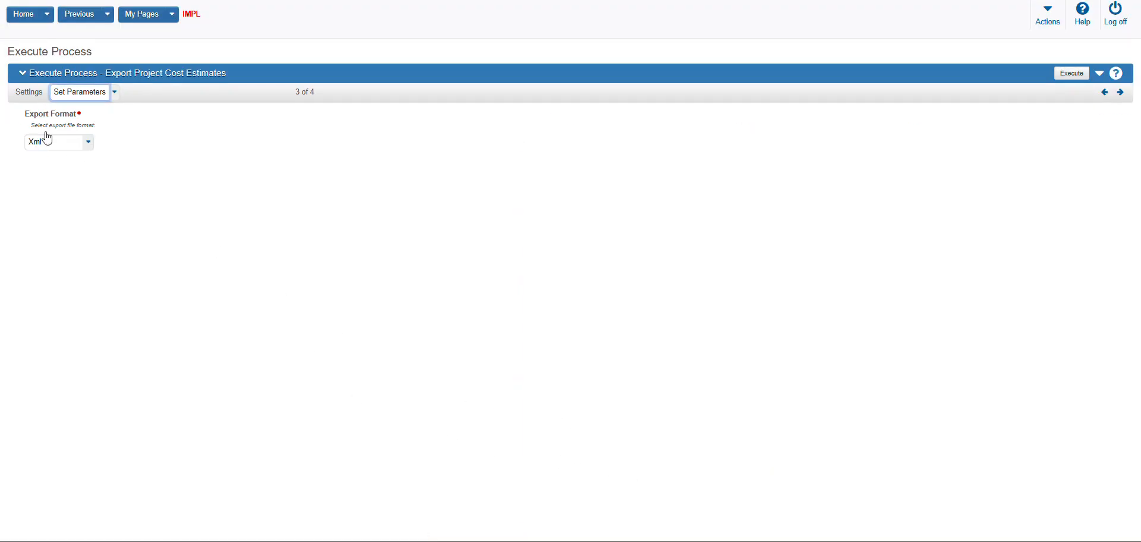
Set the export format to Csv, review the process settings pages, and execute the export
{"action": "left_click", "coordinate": [88, 148]}
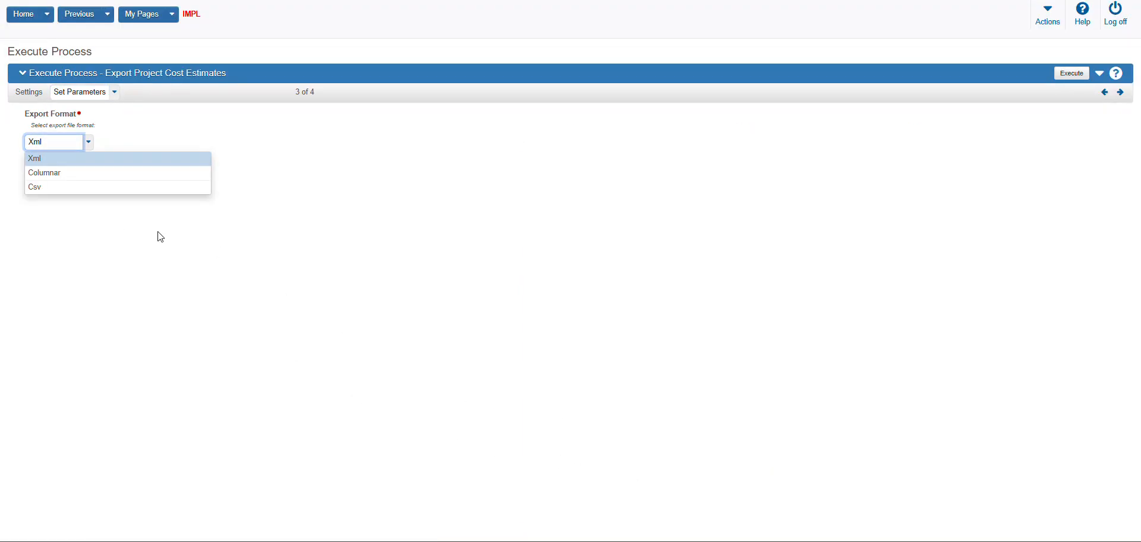
{"action": "left_click", "coordinate": [76, 188]}
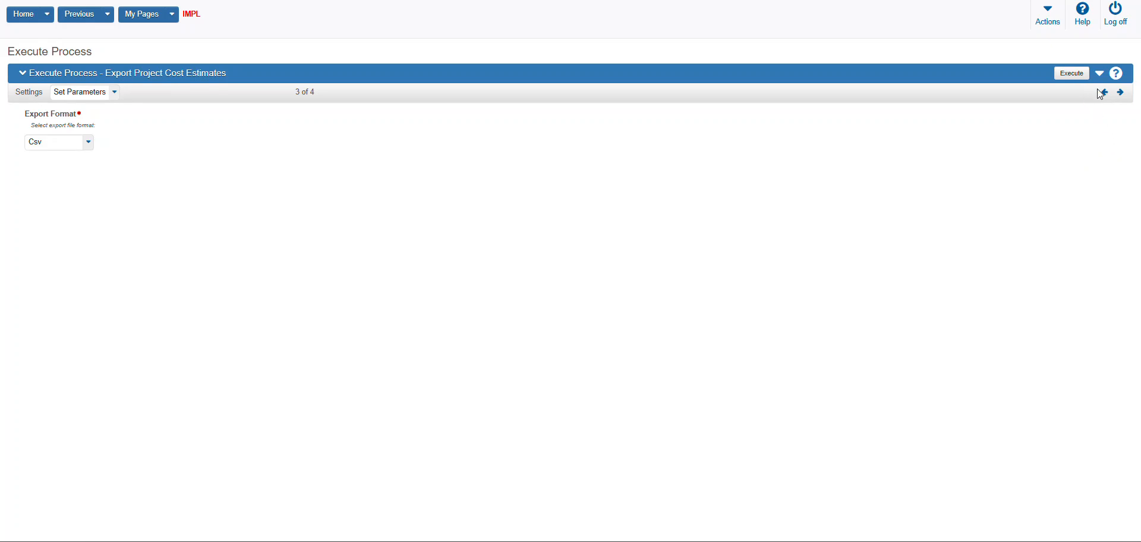
{"action": "left_click", "coordinate": [1123, 94]}
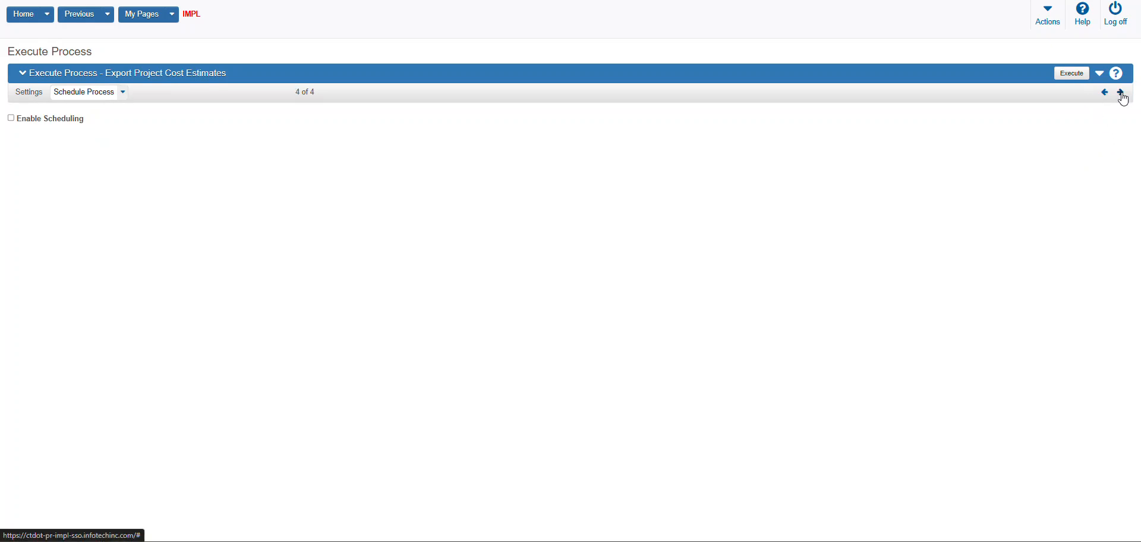
{"action": "left_click", "coordinate": [1122, 95]}
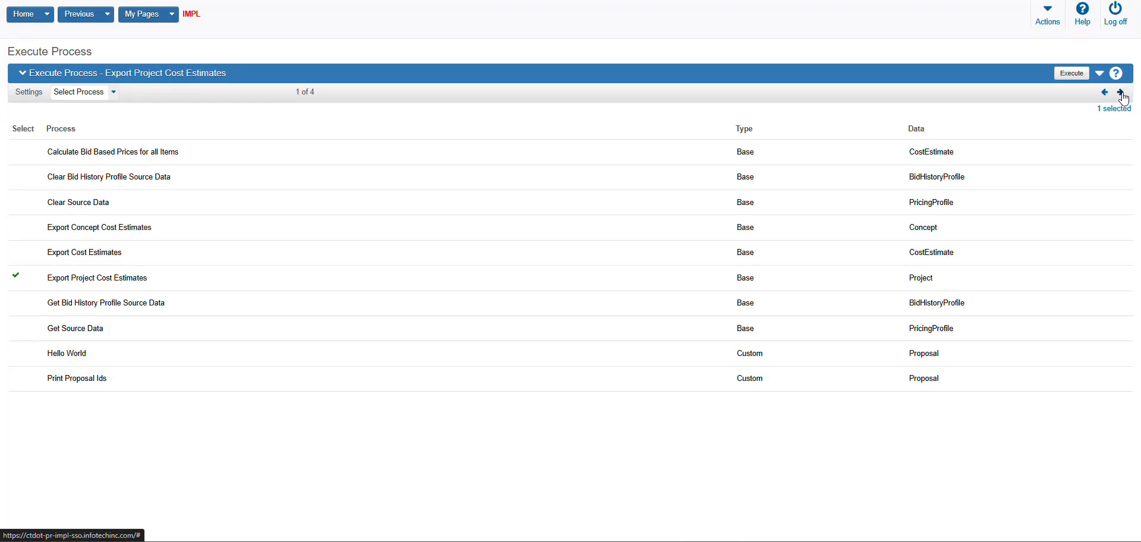
{"action": "left_click", "coordinate": [1122, 93]}
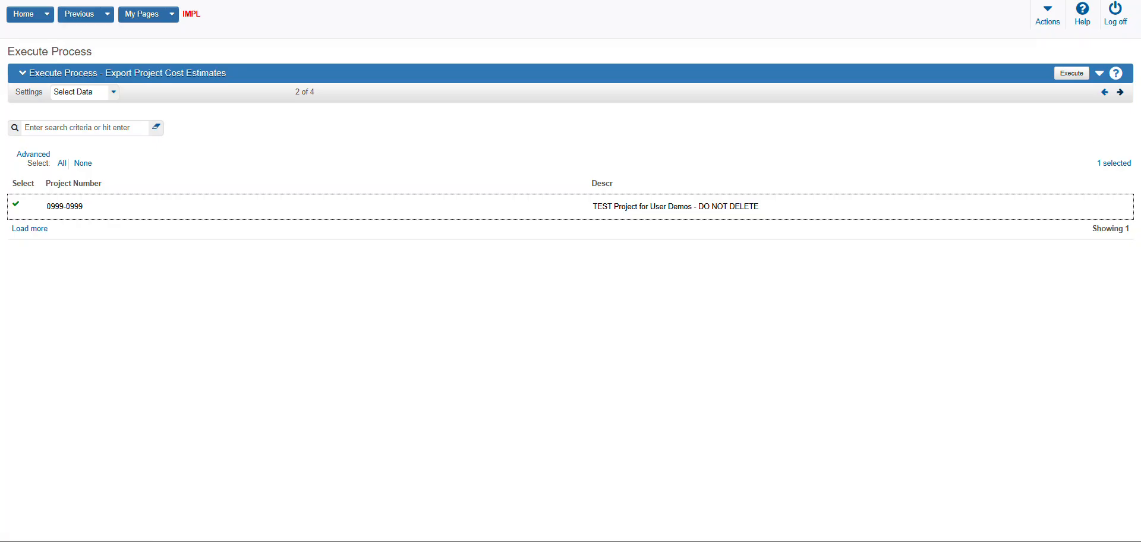
{"action": "left_click", "coordinate": [1120, 94]}
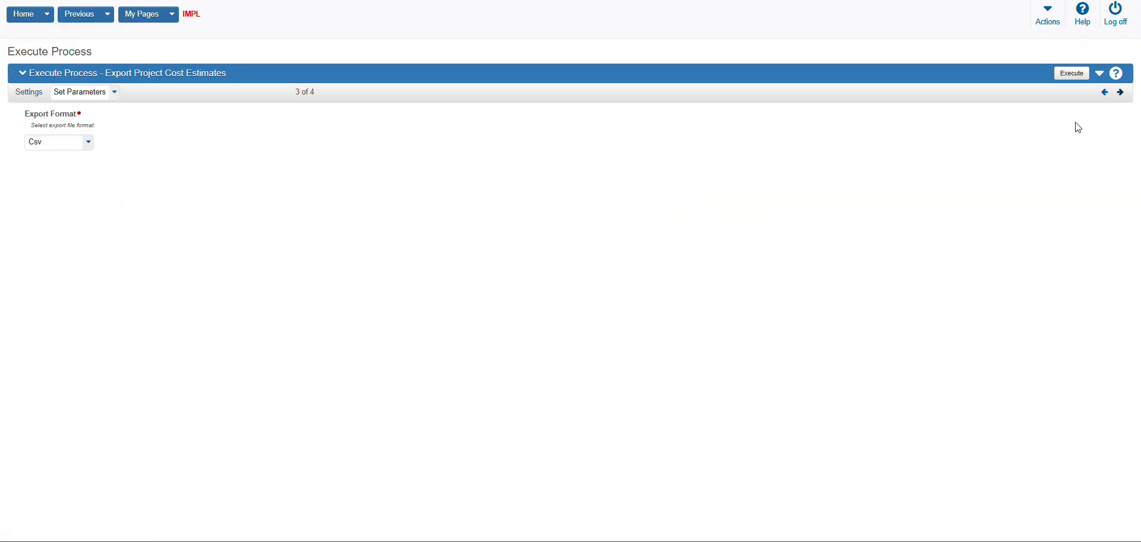
{"action": "left_click", "coordinate": [1073, 77]}
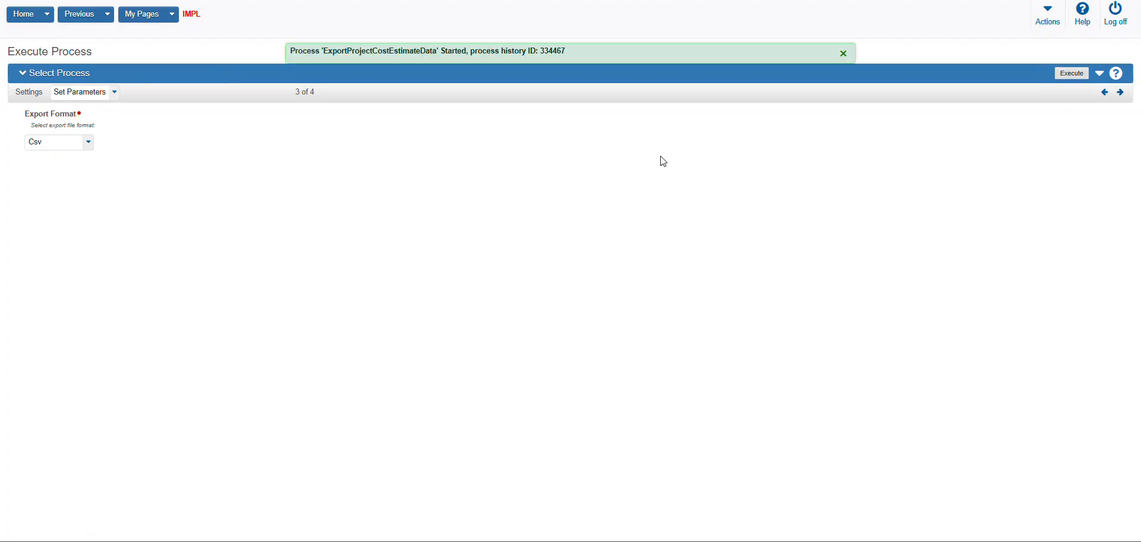
Open the process history and filter it by status, first Running and finally Recent
{"action": "left_click", "coordinate": [1050, 15]}
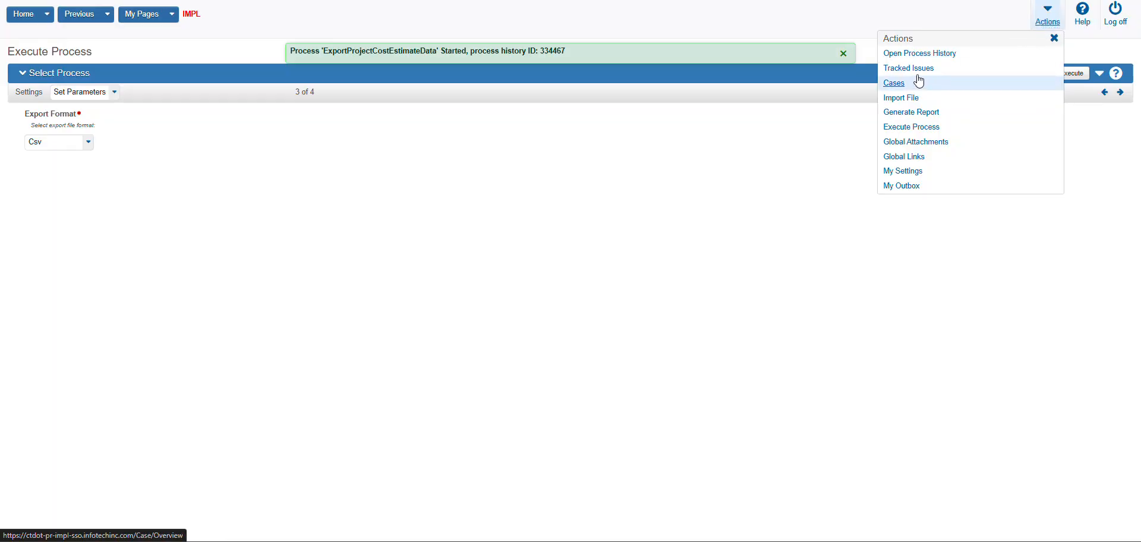
{"action": "left_click", "coordinate": [920, 53]}
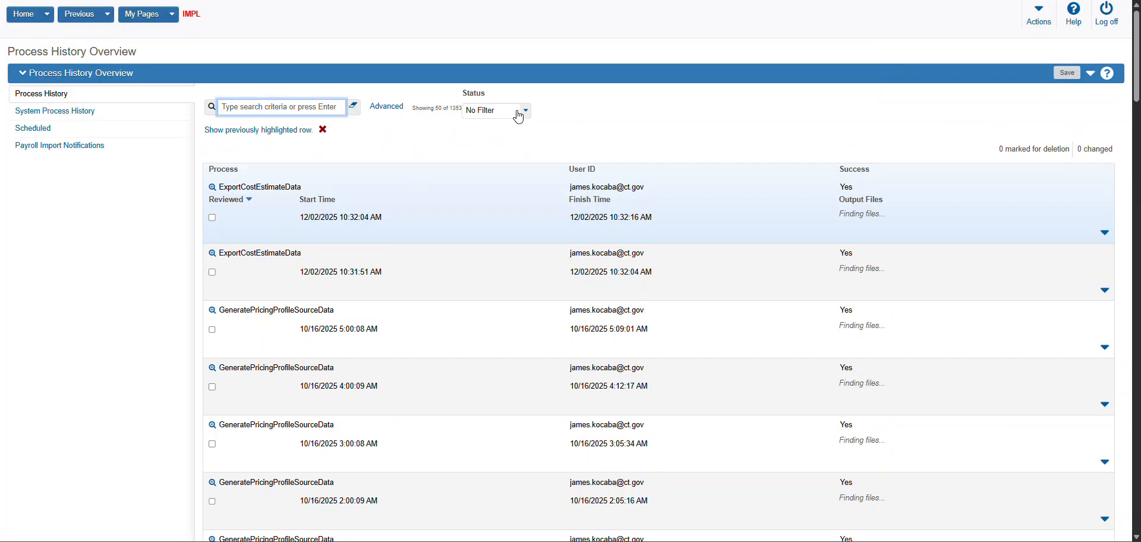
{"action": "left_click", "coordinate": [523, 111]}
{"action": "left_click", "coordinate": [502, 135]}
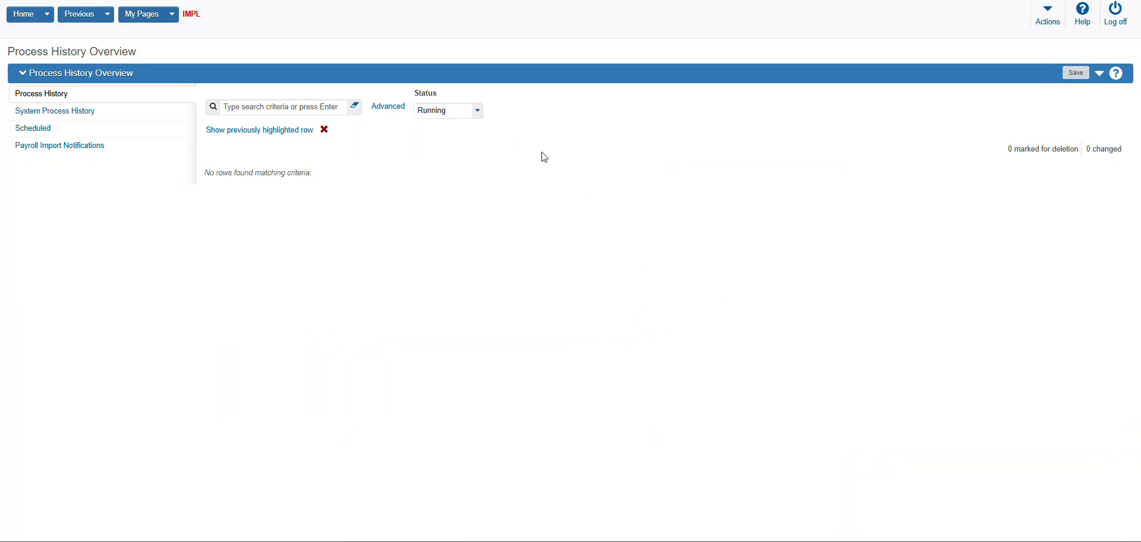
{"action": "left_click", "coordinate": [475, 113]}
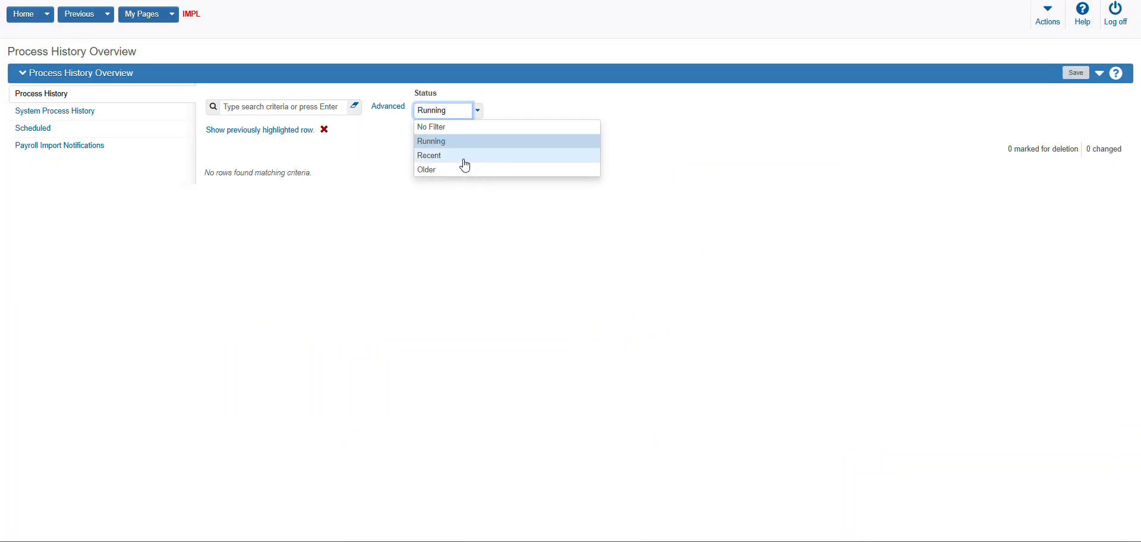
{"action": "left_click", "coordinate": [468, 161]}
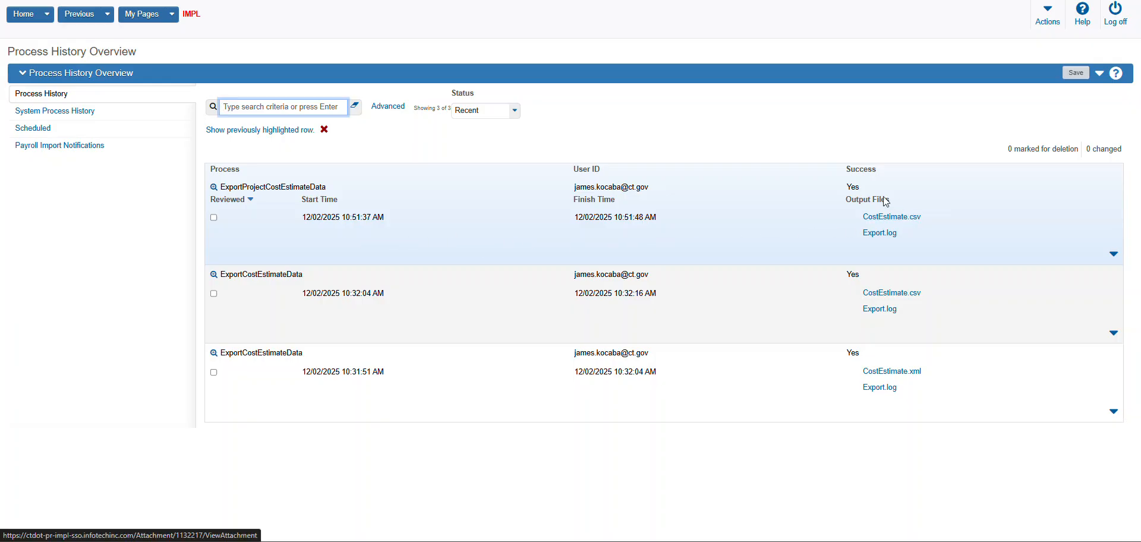
Download CostEstimate.csv from the ExportProjectCostEstimateData run and save it in Downloads as CostEstimate (2)
{"action": "left_click", "coordinate": [908, 224]}
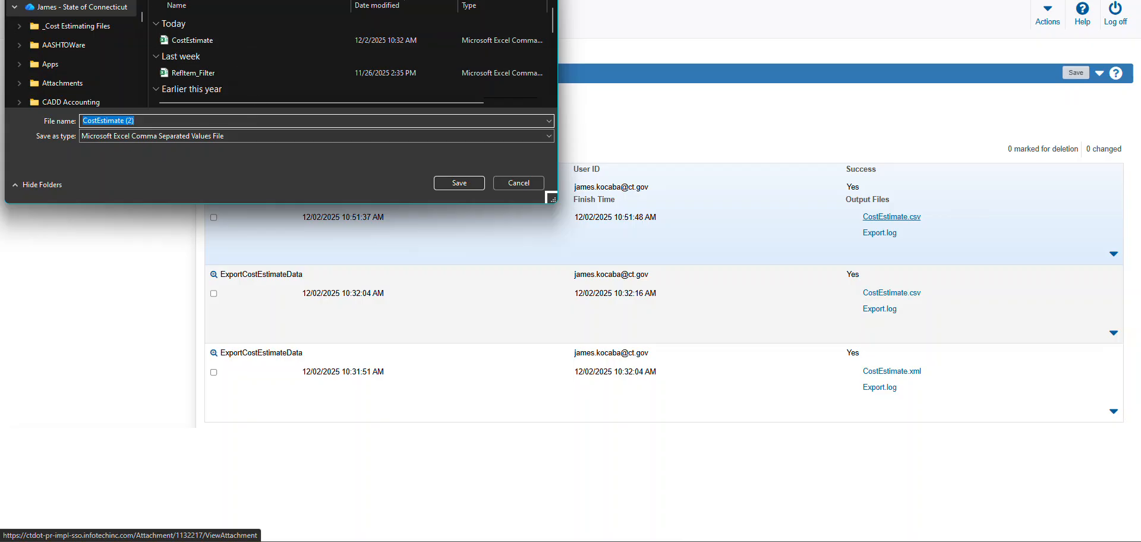
{"action": "left_click_drag", "start_coordinate": [263, 0], "coordinate": [398, 77]}
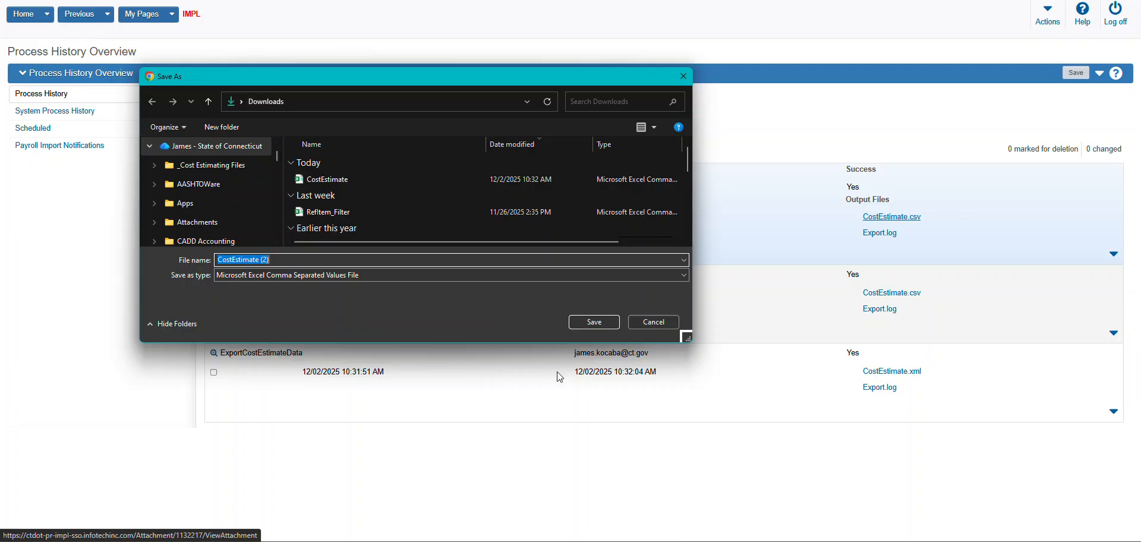
{"action": "left_click", "coordinate": [595, 322]}
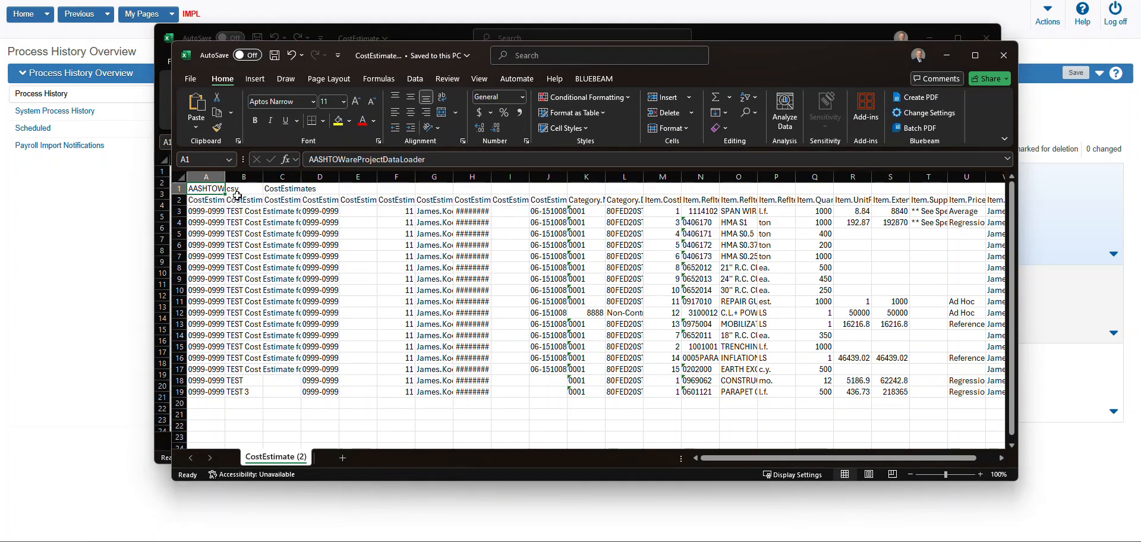
Widen column A in the CostEstimate (2) workbook, and minimize both open Excel workbooks
{"action": "left_click_drag", "start_coordinate": [225, 177], "coordinate": [289, 177]}
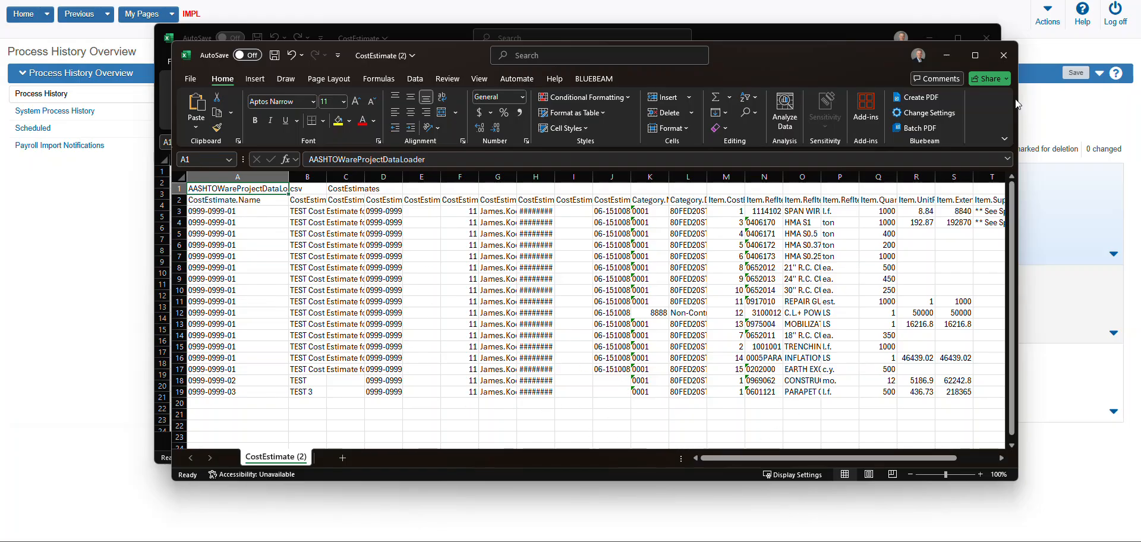
{"action": "left_click", "coordinate": [947, 55]}
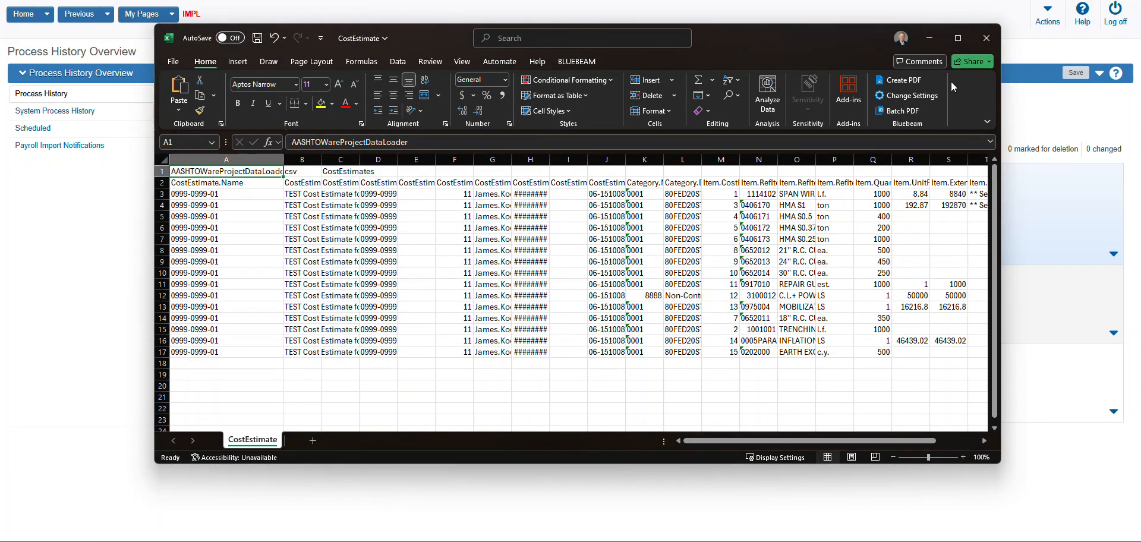
{"action": "left_click", "coordinate": [931, 44]}
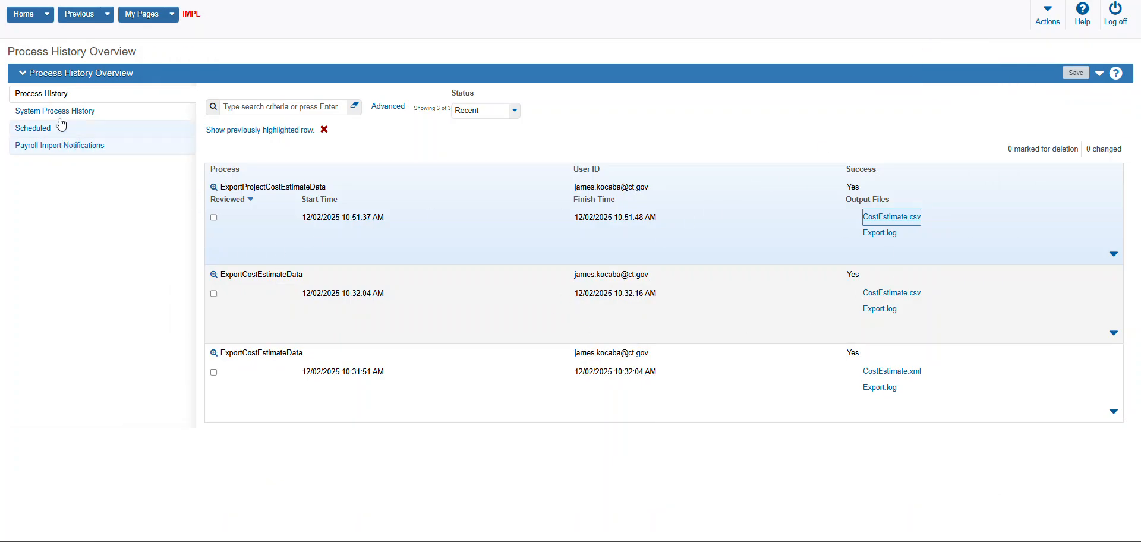
{"action": "left_click", "coordinate": [109, 19]}
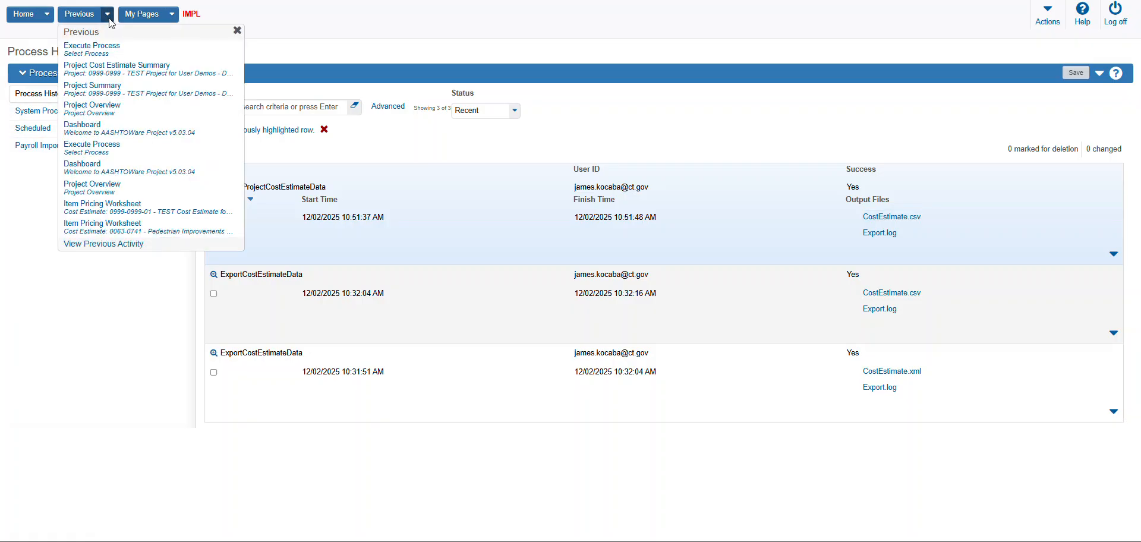
{"action": "left_click", "coordinate": [119, 74]}
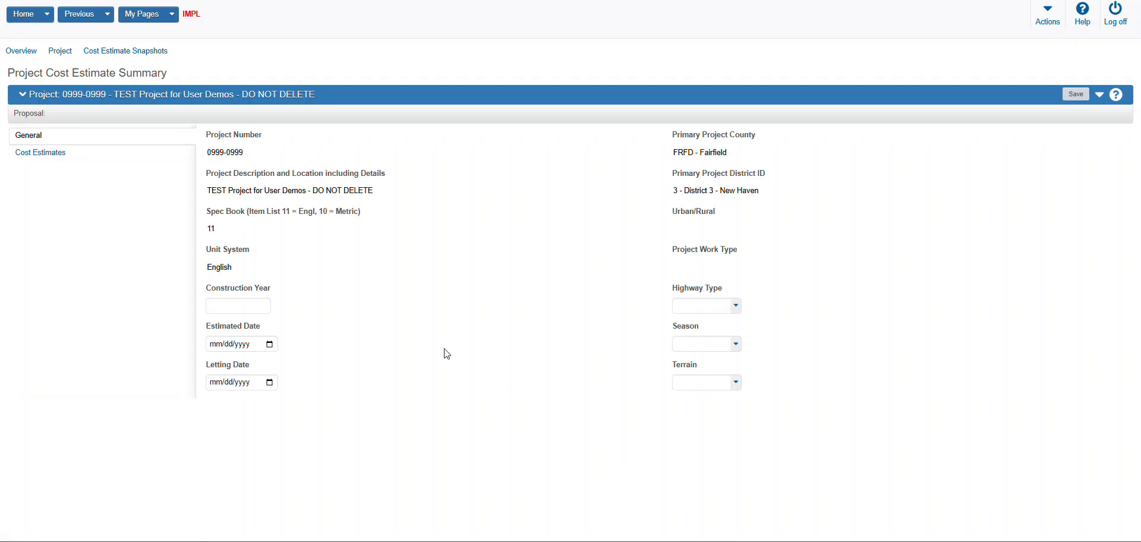
{"action": "left_click", "coordinate": [58, 156]}
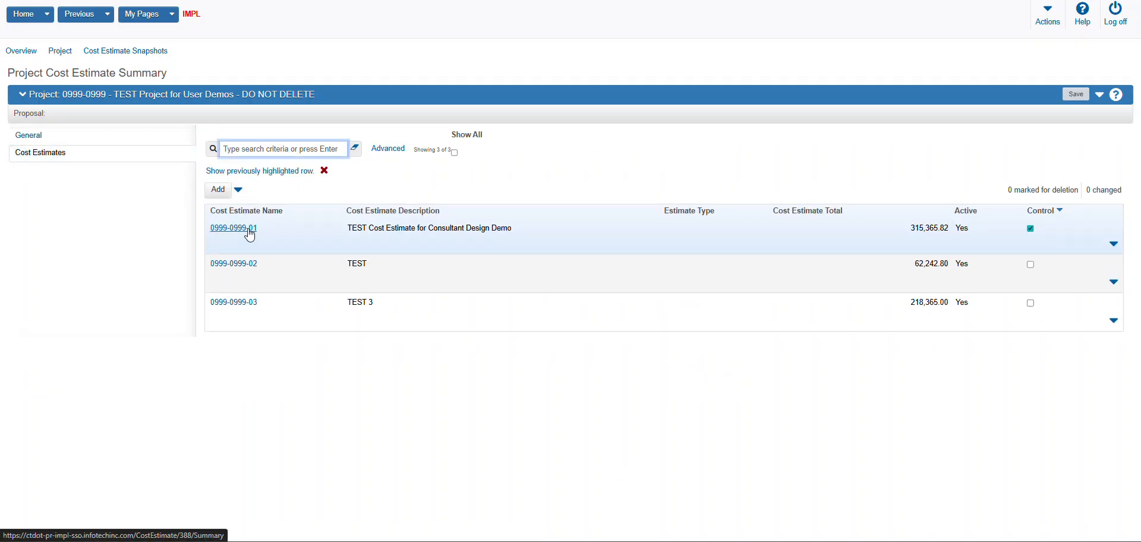
{"action": "left_click", "coordinate": [249, 233]}
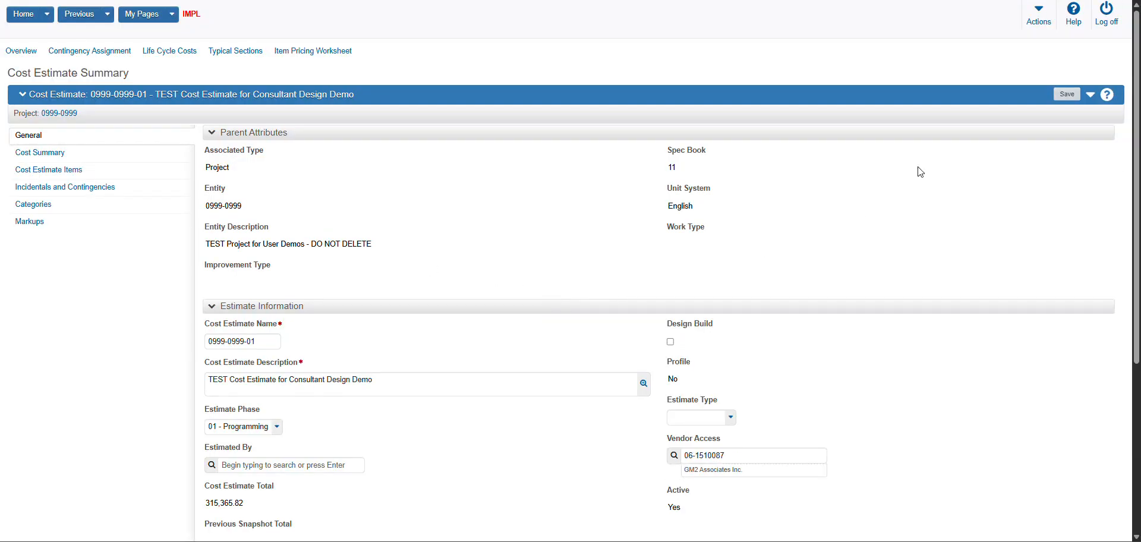
{"action": "left_click", "coordinate": [335, 55]}
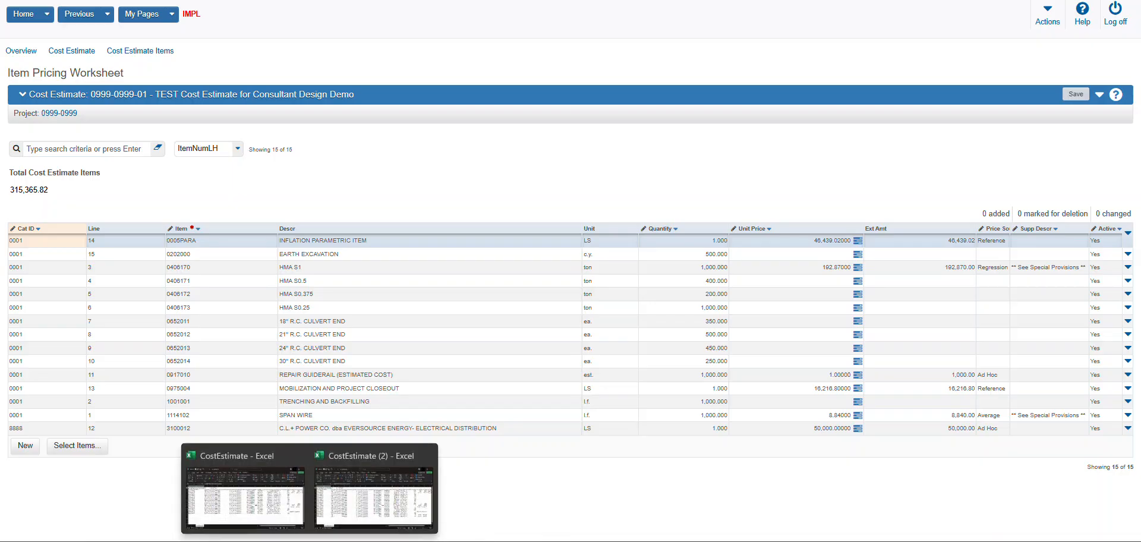
Switch to the CostEstimate (2) workbook in Excel, reposition its window over the worksheet, and widen the Item.RefItemName column
{"action": "left_click", "coordinate": [374, 489]}
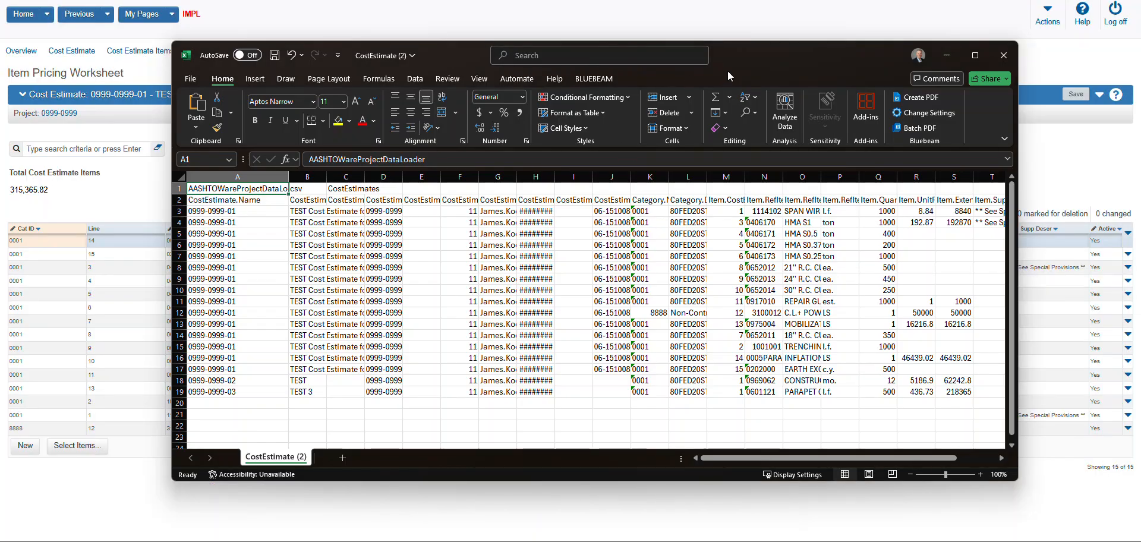
{"action": "left_click_drag", "start_coordinate": [740, 57], "coordinate": [796, 105]}
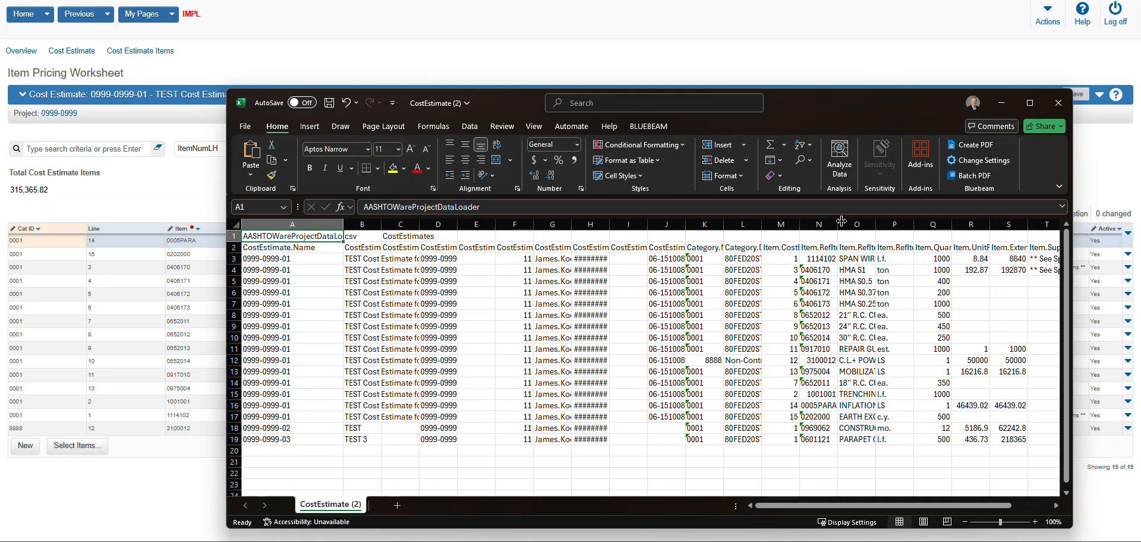
{"action": "left_click_drag", "start_coordinate": [838, 223], "coordinate": [896, 223]}
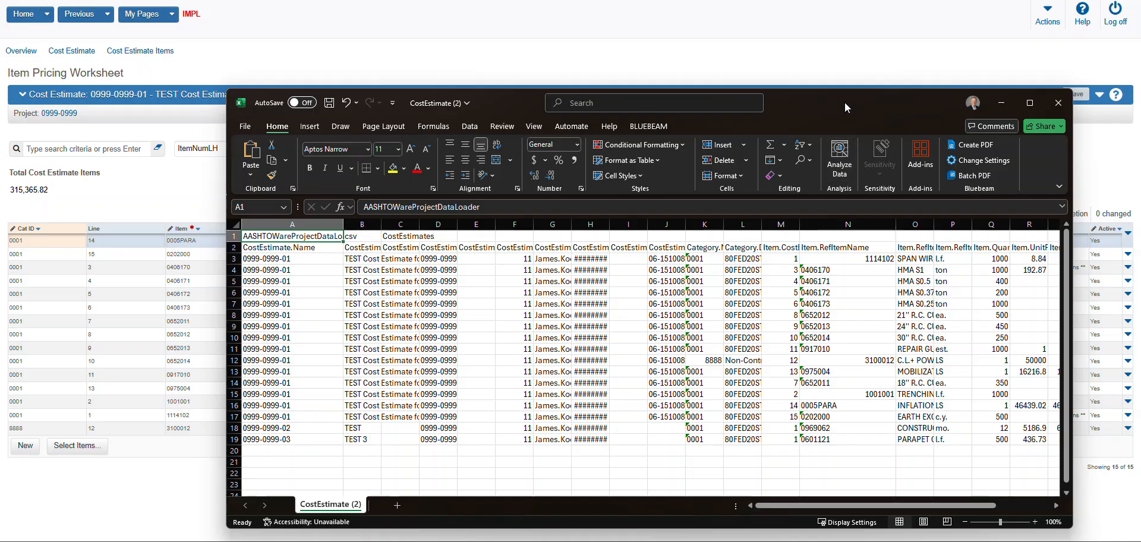
{"action": "mouse_move", "coordinate": [843, 102]}
{"action": "left_mouse_down"}
{"action": "mouse_move", "coordinate": [901, 95]}
{"action": "mouse_move", "coordinate": [846, 84]}
{"action": "left_mouse_up"}
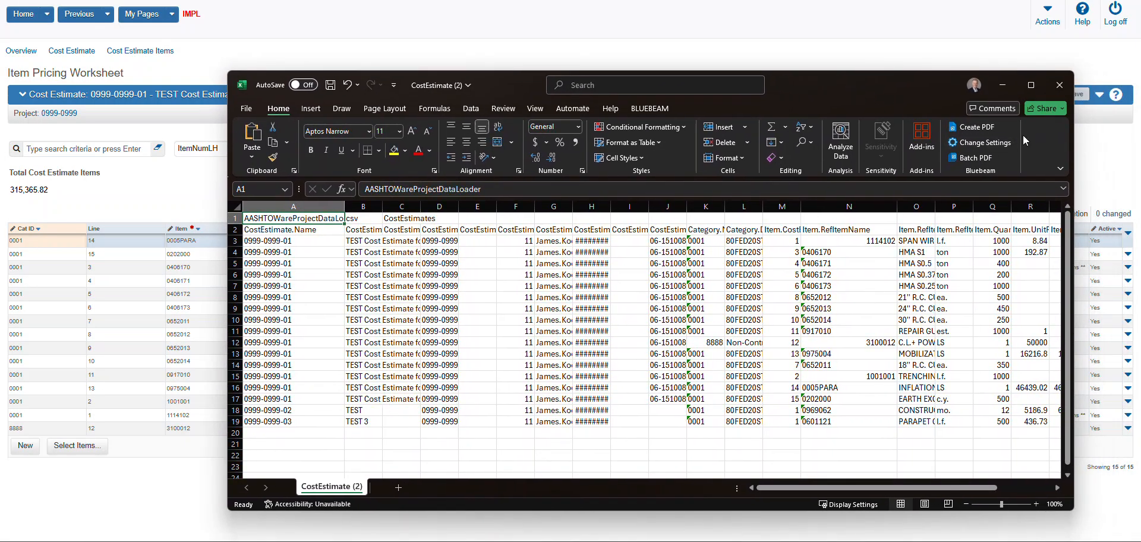
{"action": "left_click", "coordinate": [1002, 85]}
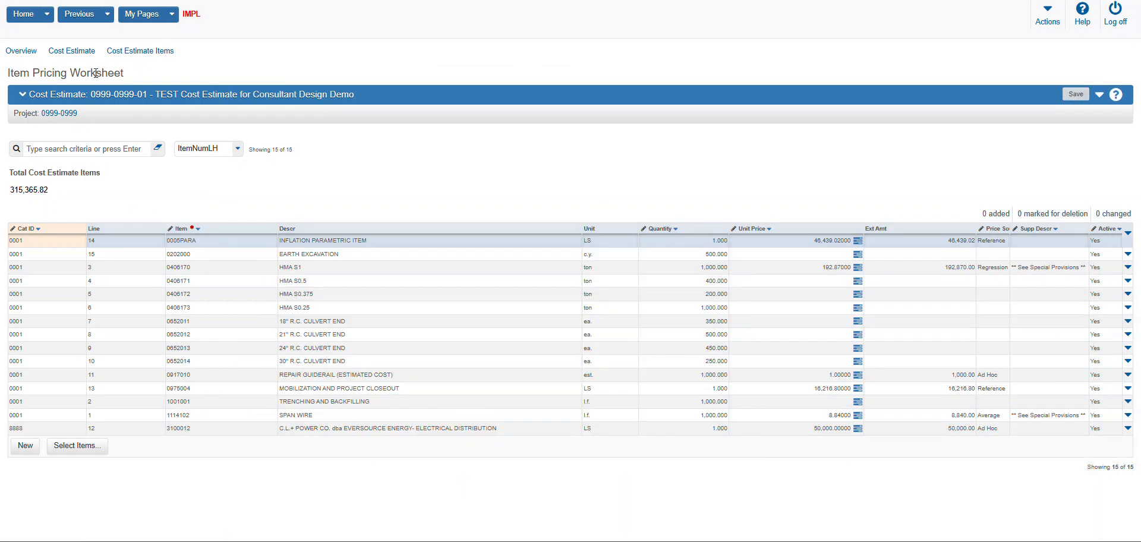
{"action": "left_click", "coordinate": [108, 22]}
{"action": "left_click", "coordinate": [136, 47]}
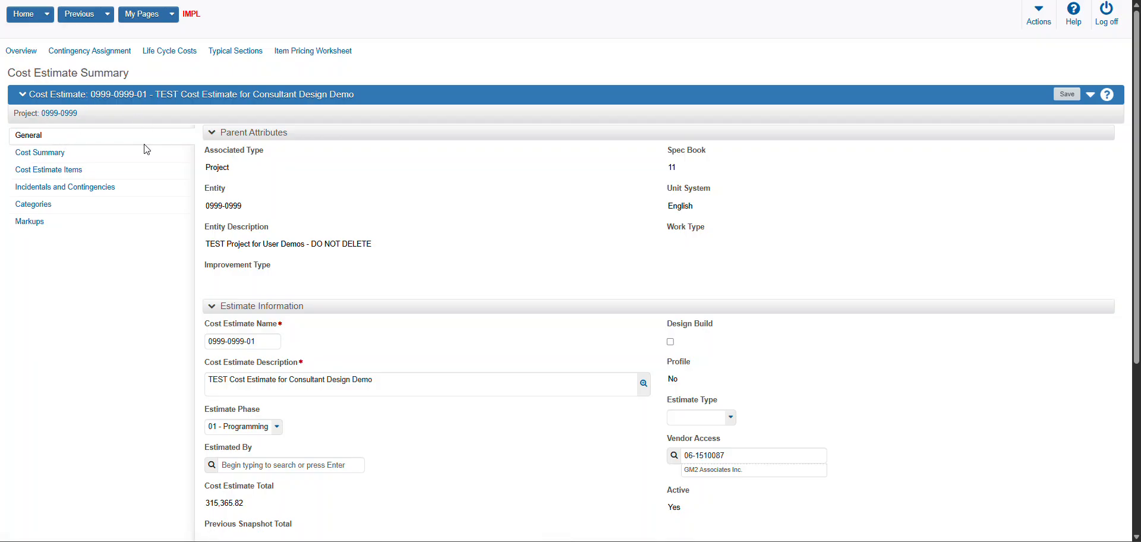
{"action": "left_click", "coordinate": [61, 114]}
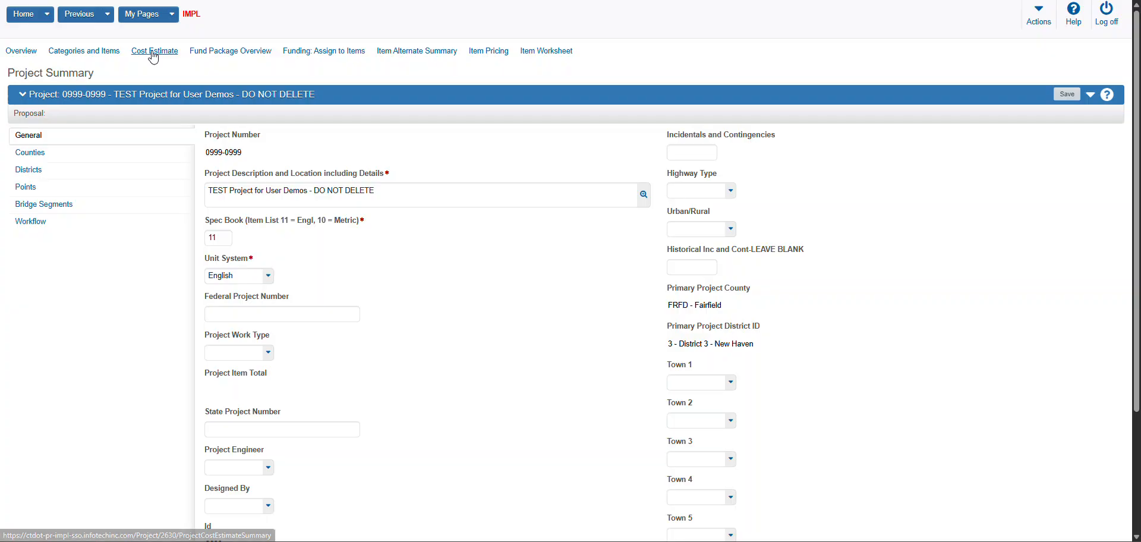
{"action": "left_click", "coordinate": [154, 54]}
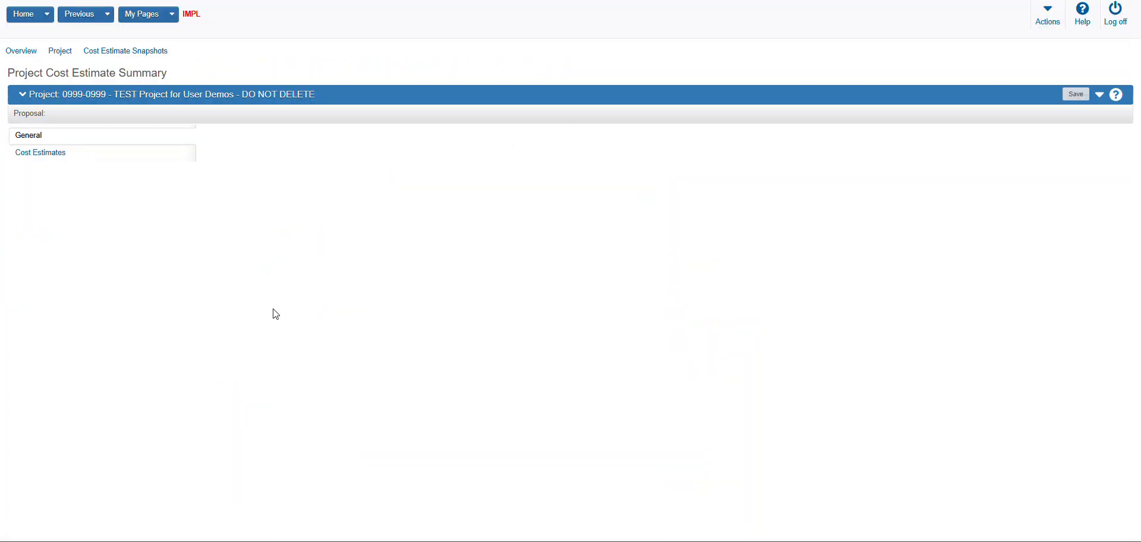
{"action": "left_click", "coordinate": [51, 158]}
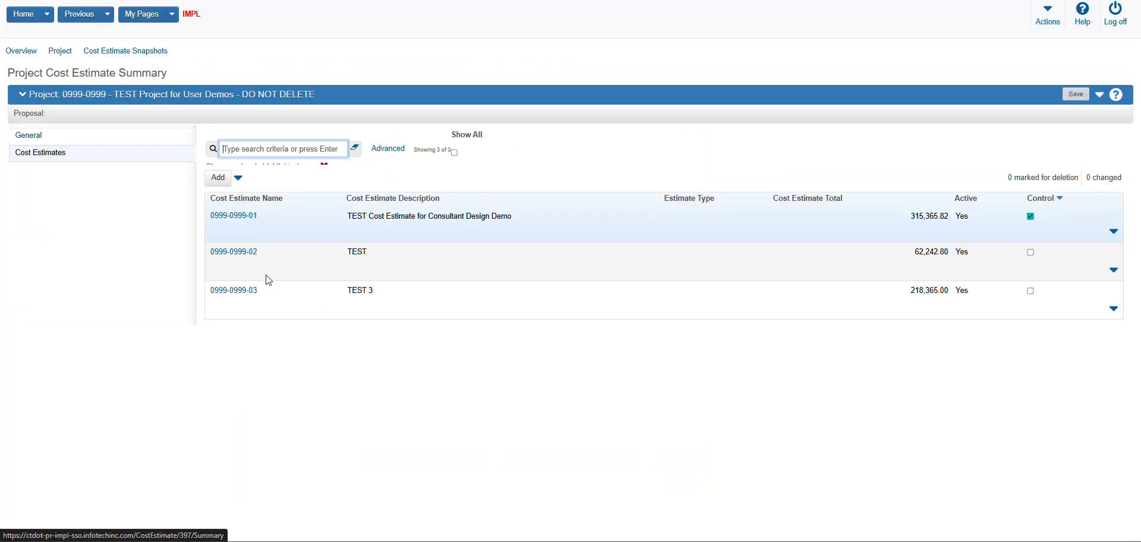
{"action": "left_click", "coordinate": [247, 267]}
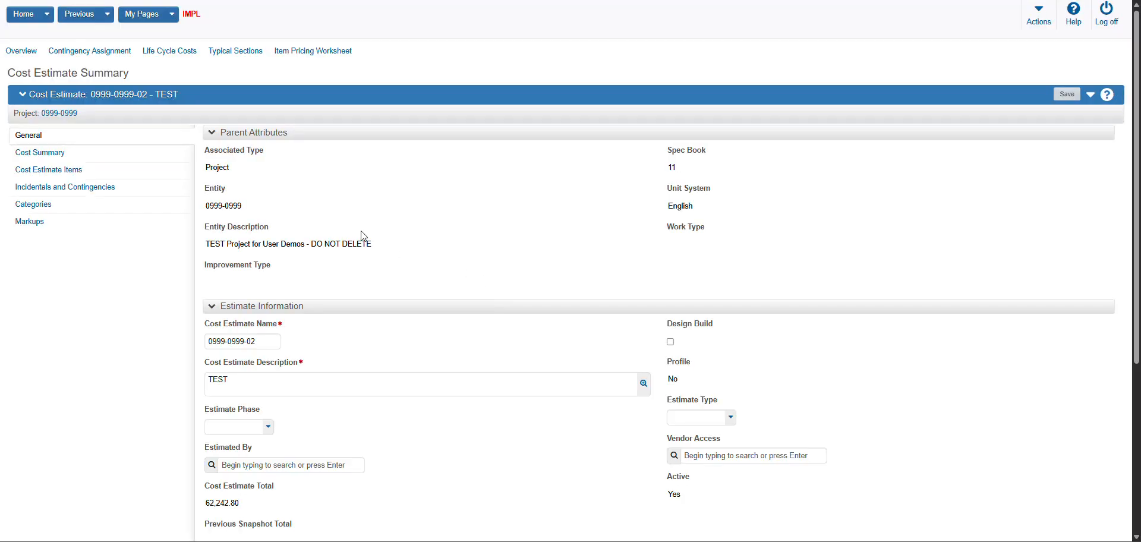
{"action": "left_click", "coordinate": [317, 52]}
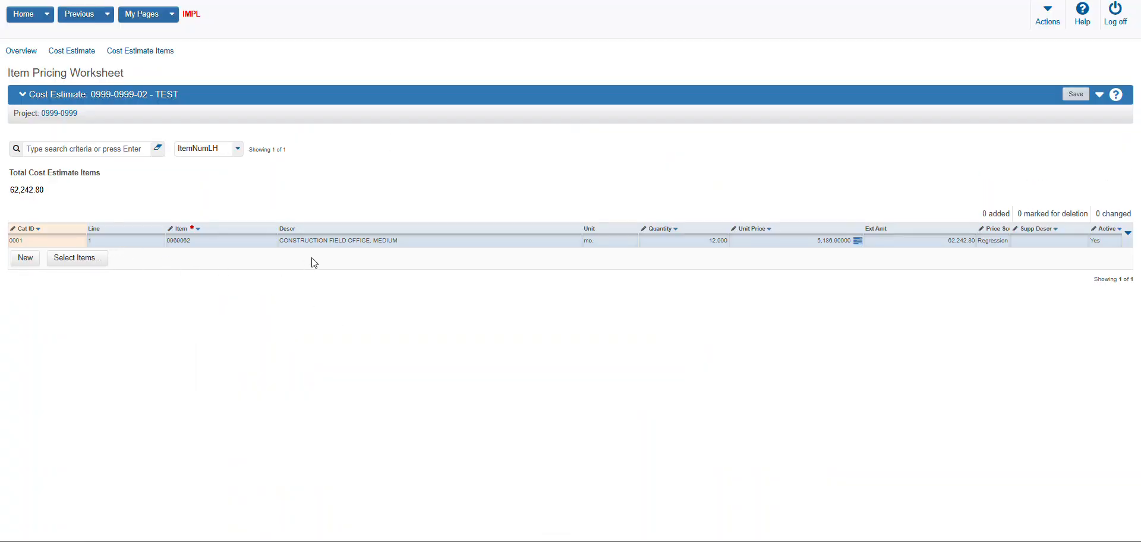
Bring the CostEstimate (2) workbook over the worksheet, widen its Item.RefItemDescription column to compare the items, and minimize it
{"action": "mouse_move", "coordinate": [310, 541]}
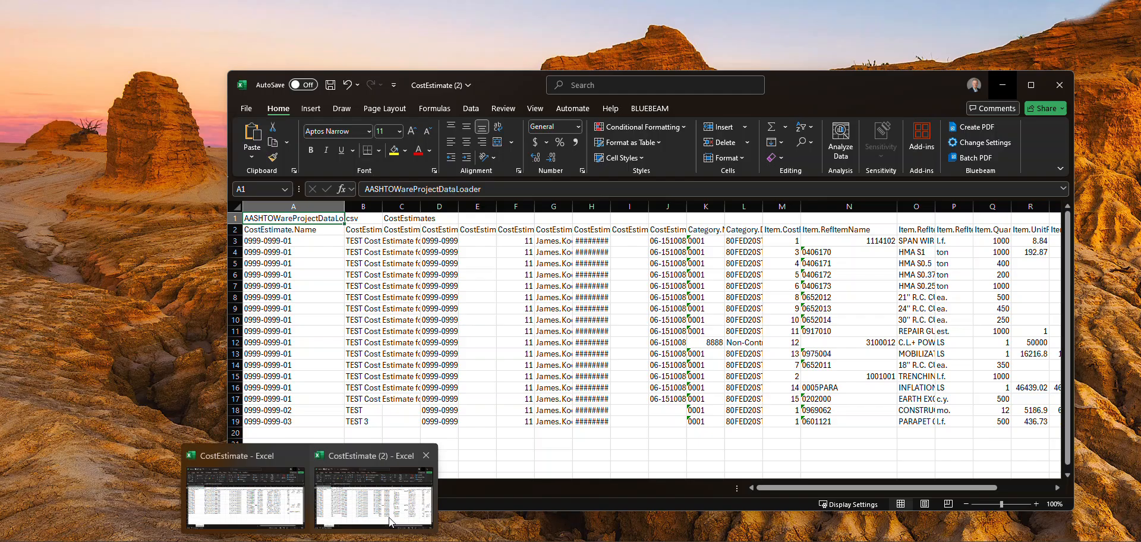
{"action": "left_click", "coordinate": [373, 493]}
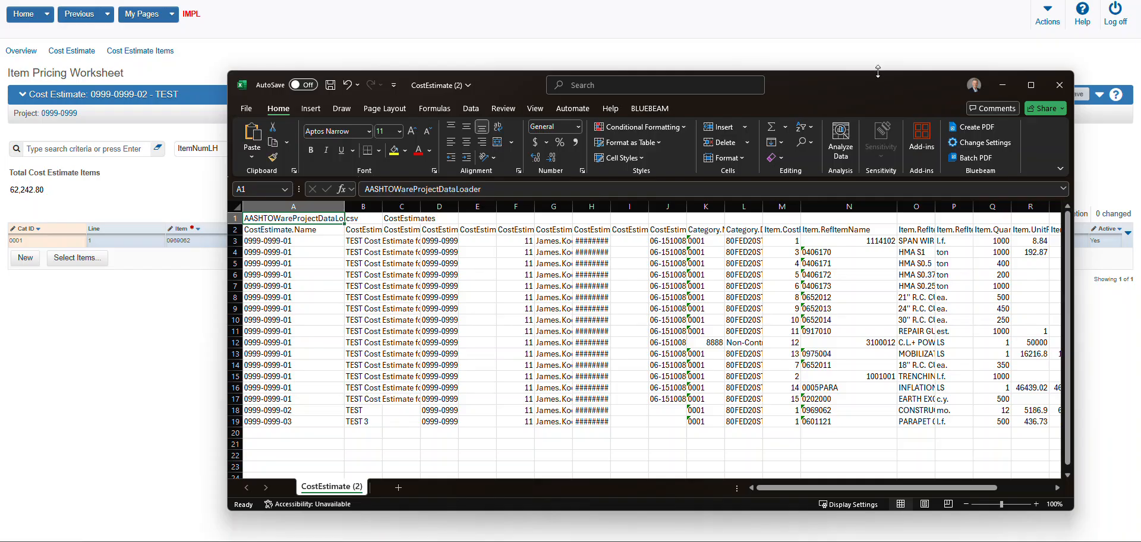
{"action": "left_click_drag", "start_coordinate": [860, 81], "coordinate": [686, 87]}
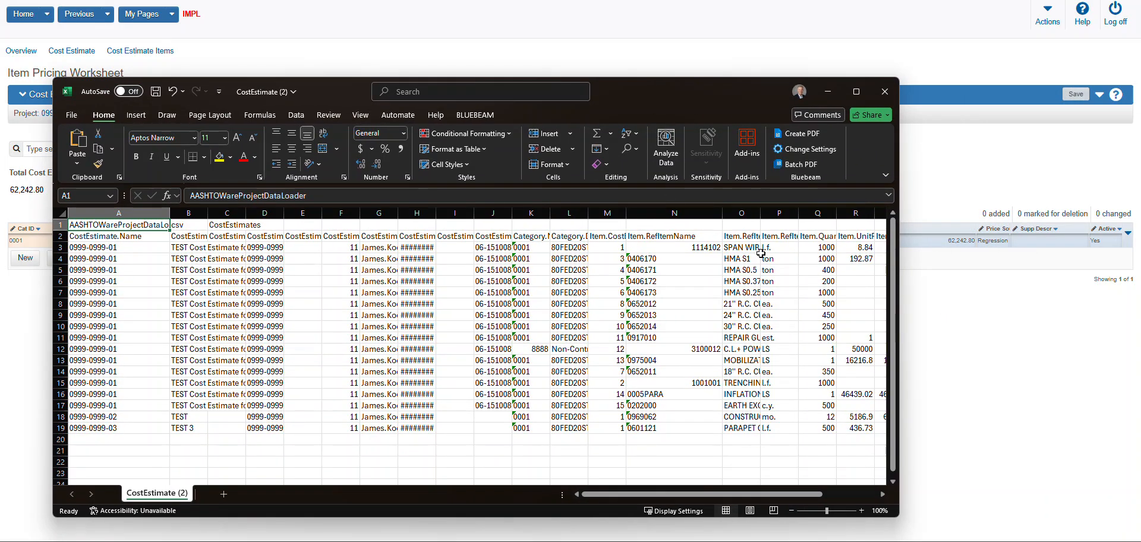
{"action": "left_click_drag", "start_coordinate": [760, 213], "coordinate": [812, 220]}
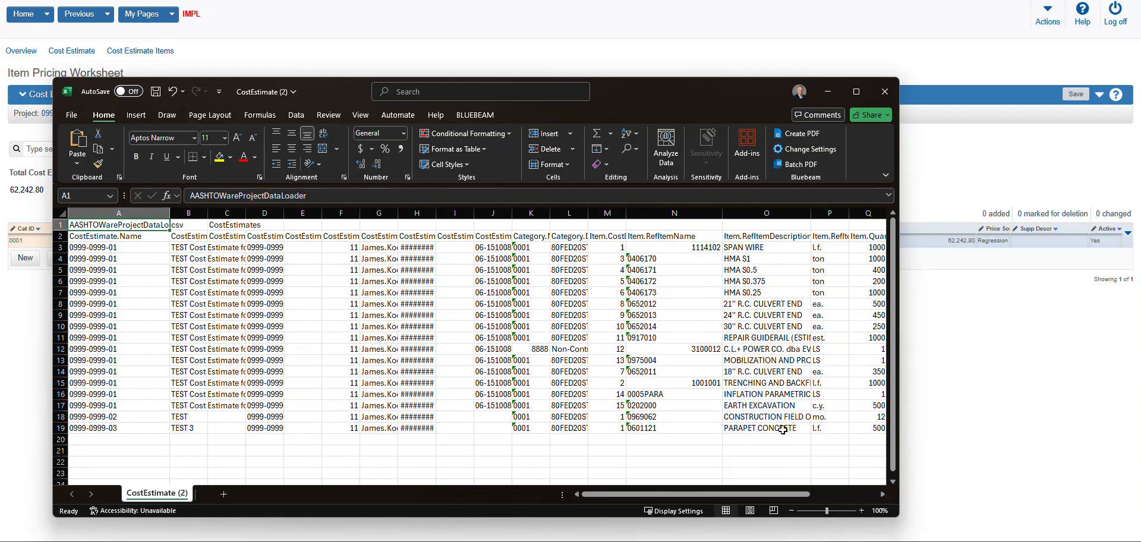
{"action": "left_click", "coordinate": [828, 91]}
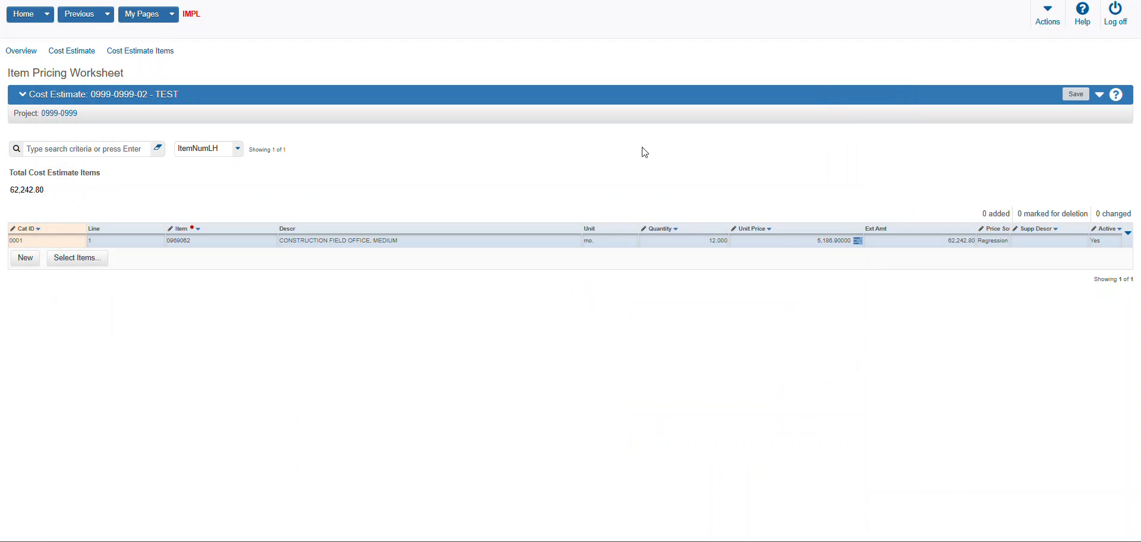
{"action": "left_click", "coordinate": [83, 54]}
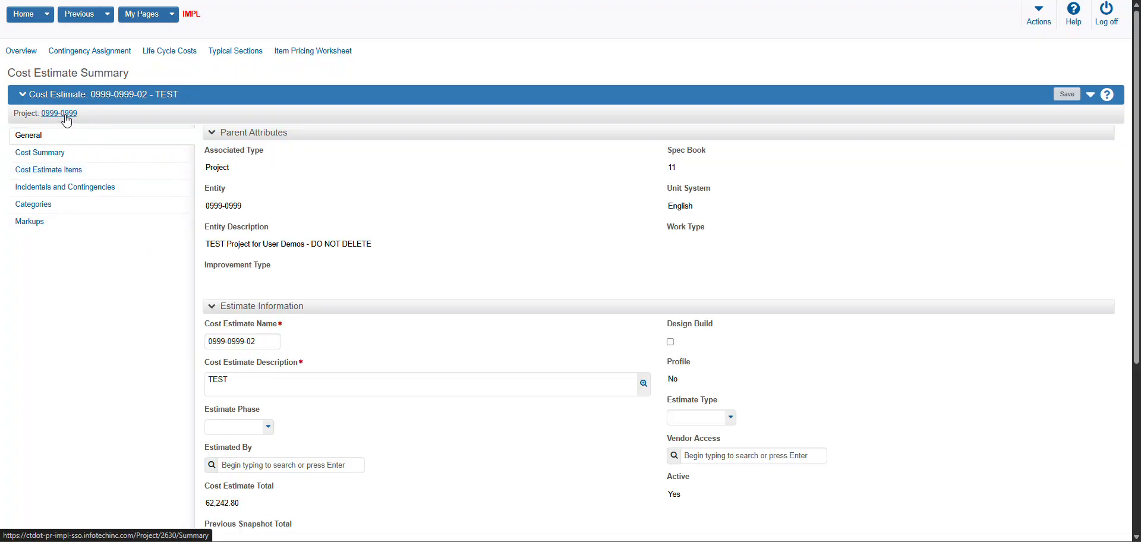
{"action": "left_click", "coordinate": [66, 118]}
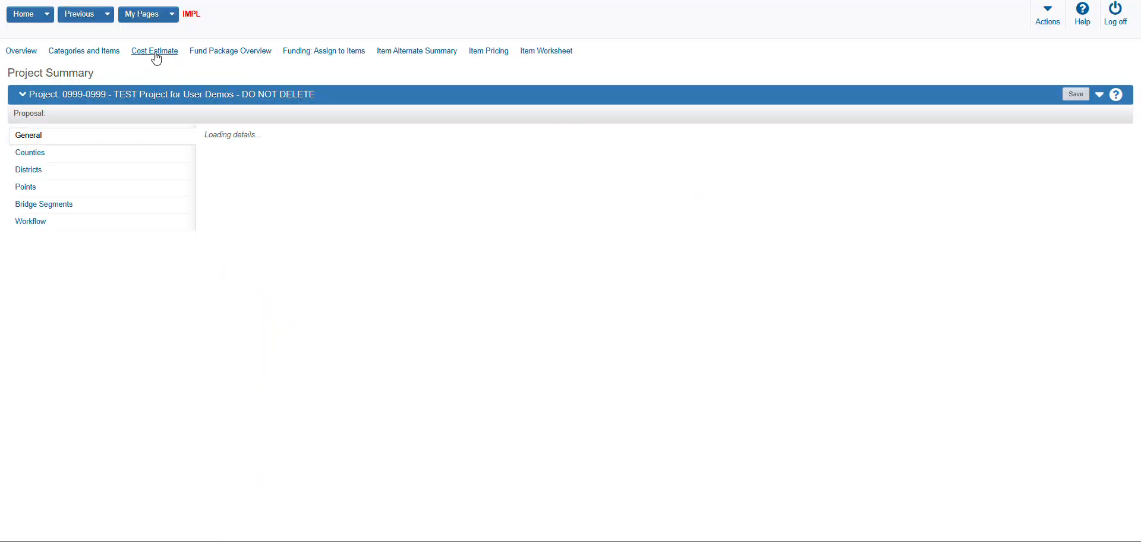
{"action": "left_click", "coordinate": [155, 54]}
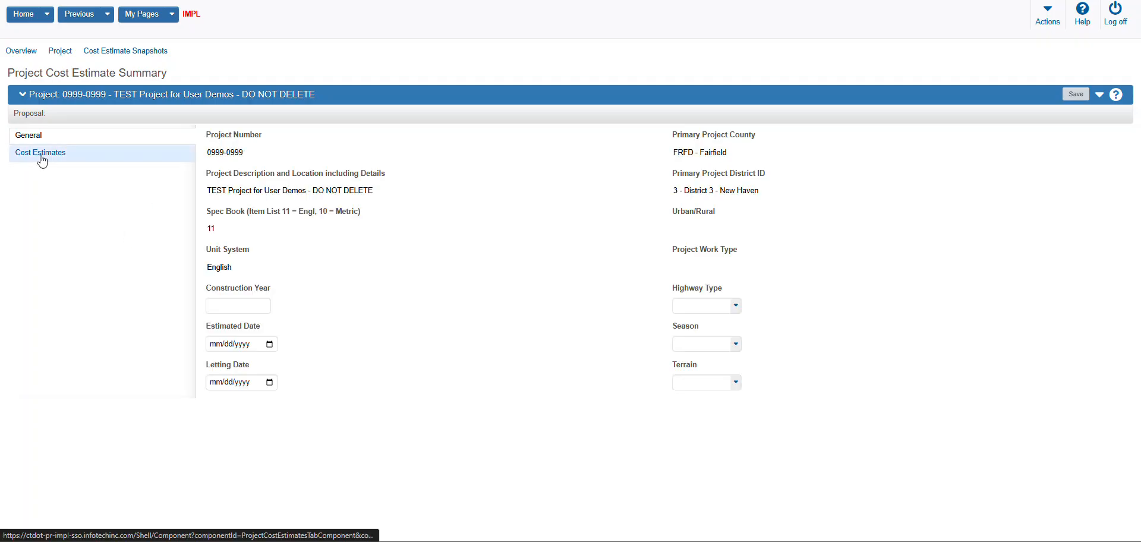
{"action": "left_click", "coordinate": [40, 153]}
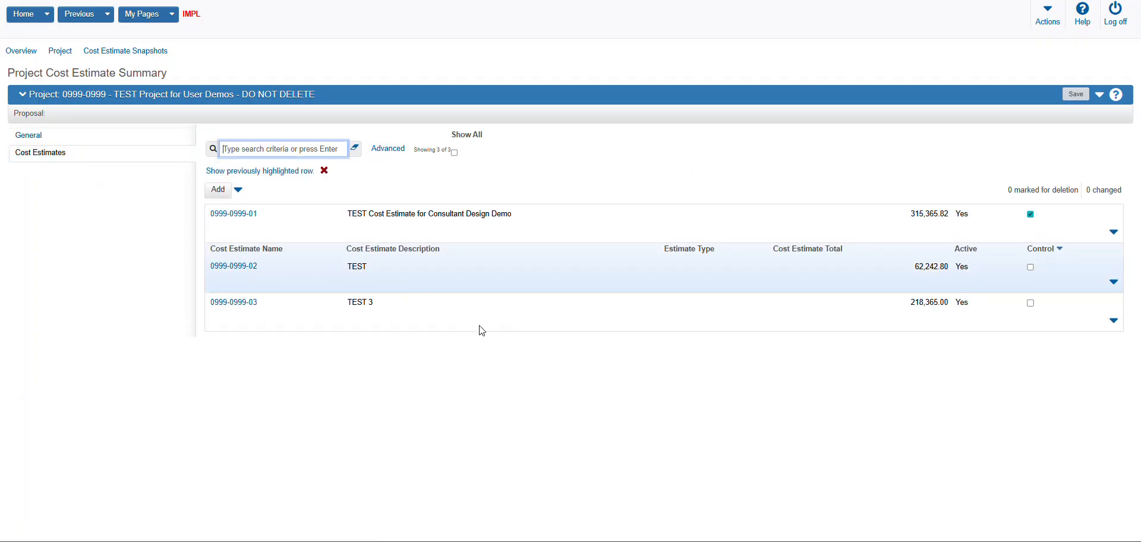
{"action": "left_click", "coordinate": [244, 302]}
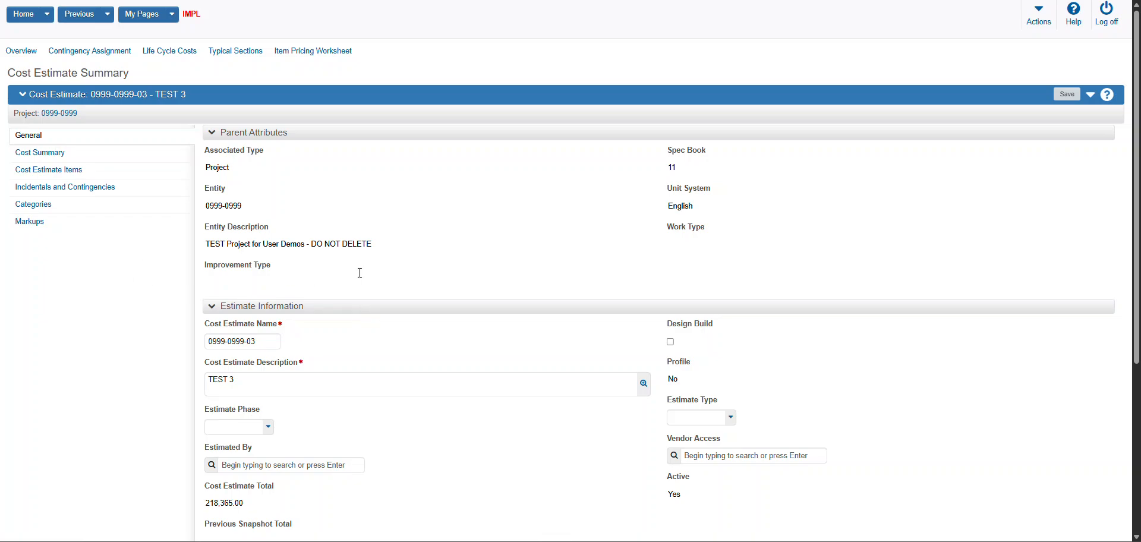
{"action": "left_click", "coordinate": [346, 51]}
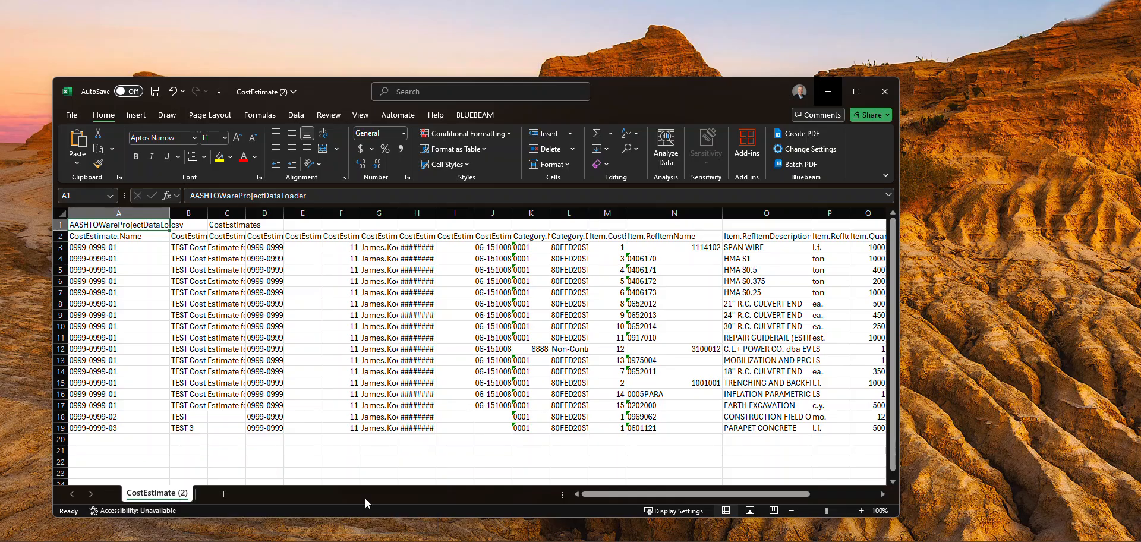
{"action": "left_click", "coordinate": [365, 498]}
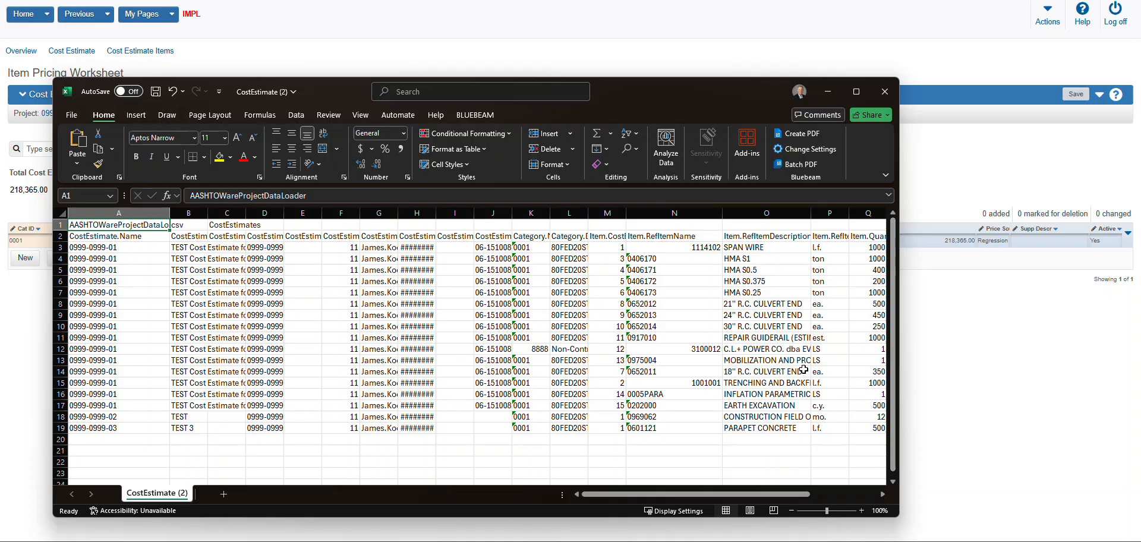
{"action": "left_click", "coordinate": [828, 93]}
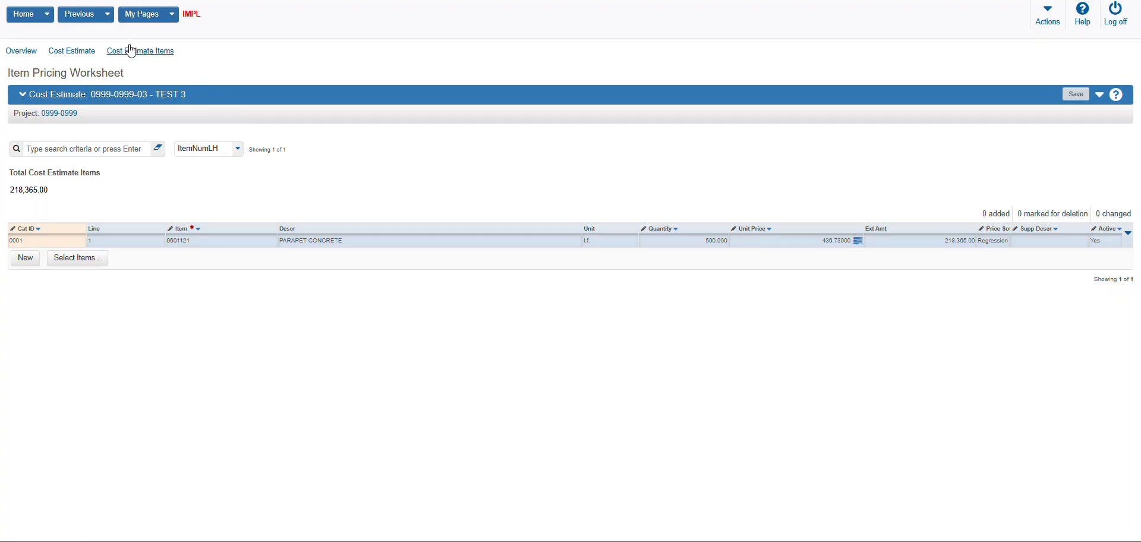
{"action": "left_click", "coordinate": [90, 53]}
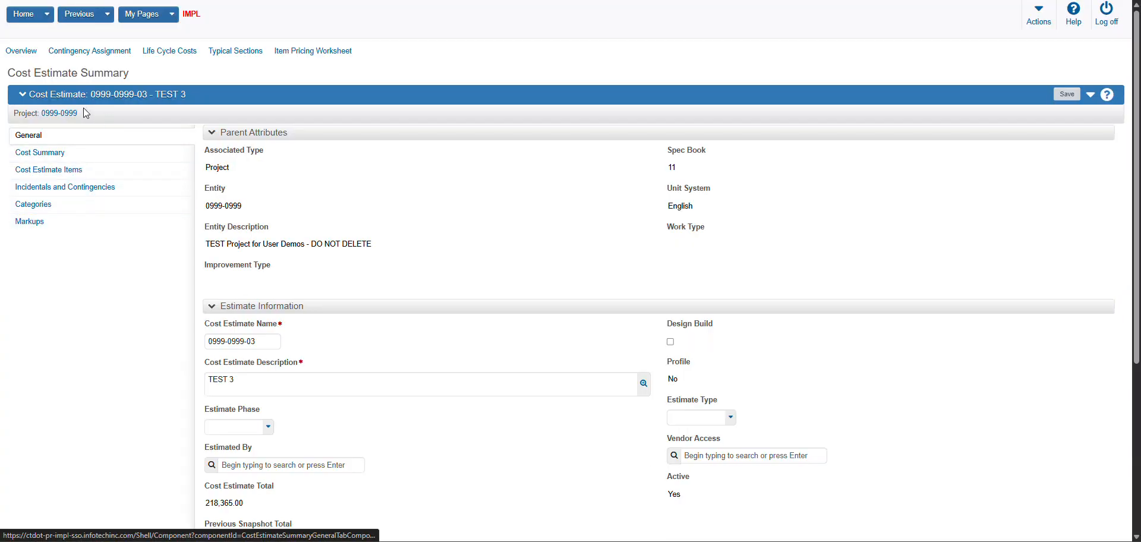
{"action": "left_click", "coordinate": [66, 113]}
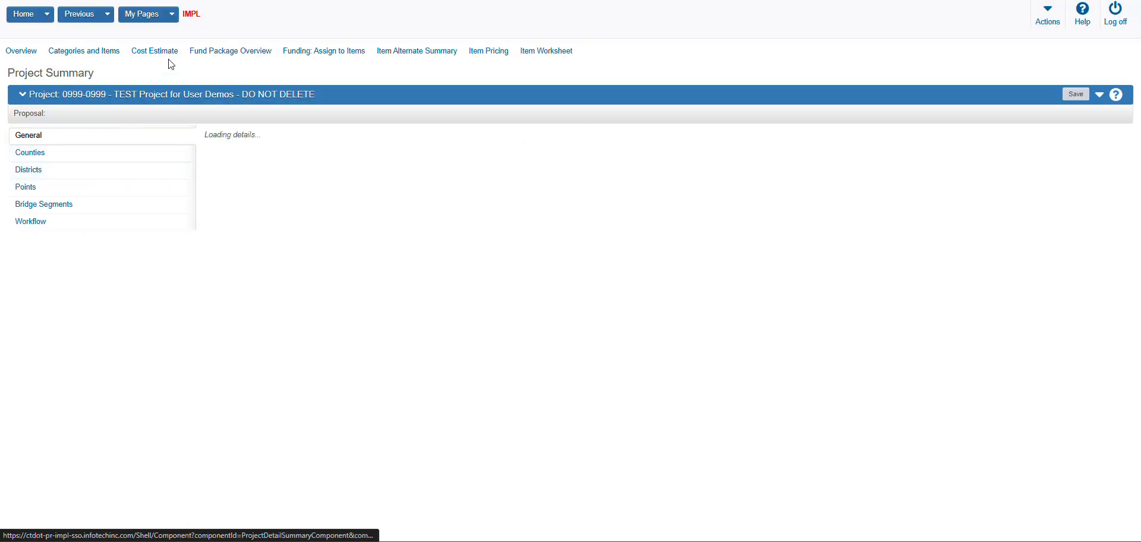
{"action": "left_click", "coordinate": [166, 60]}
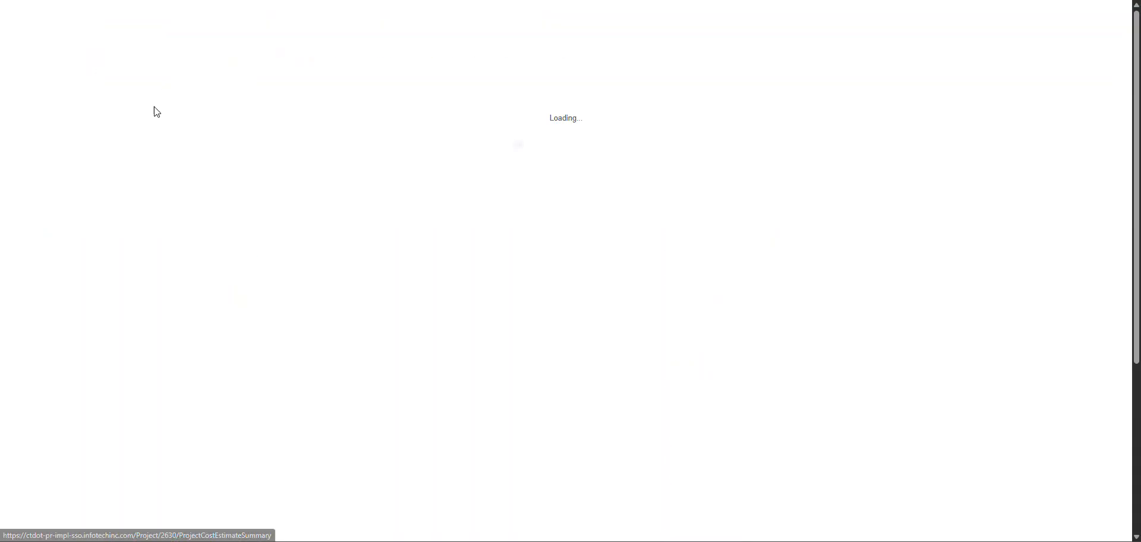
{"action": "left_click", "coordinate": [55, 159]}
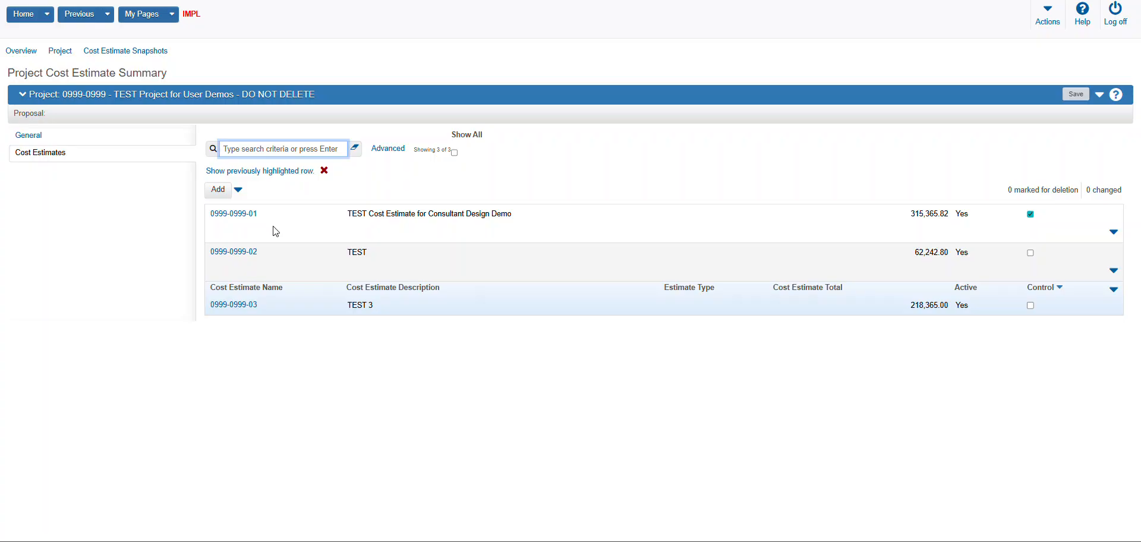
{"action": "left_click", "coordinate": [1114, 231]}
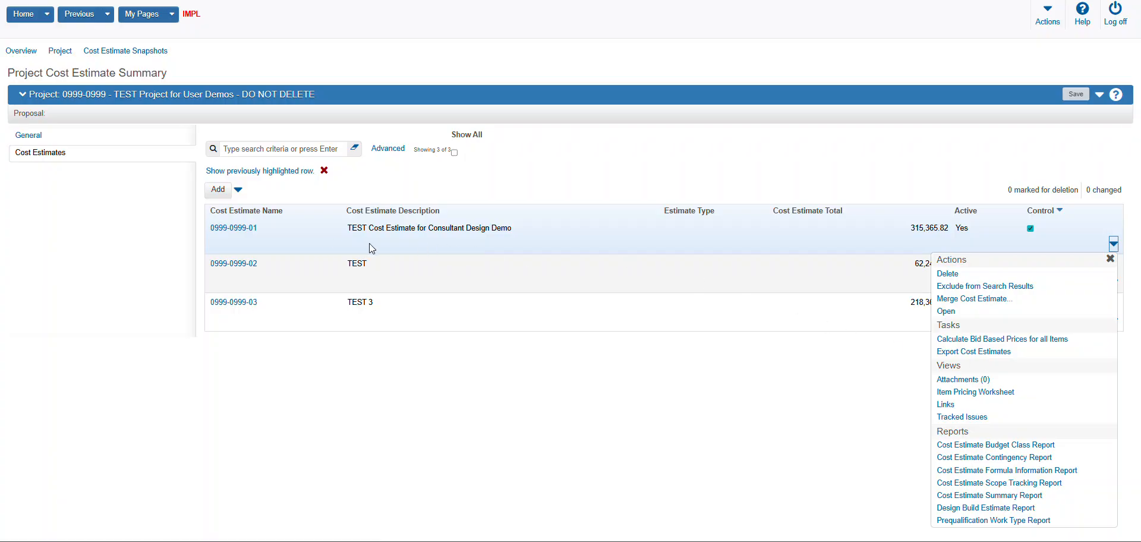
{"action": "left_click", "coordinate": [1006, 359]}
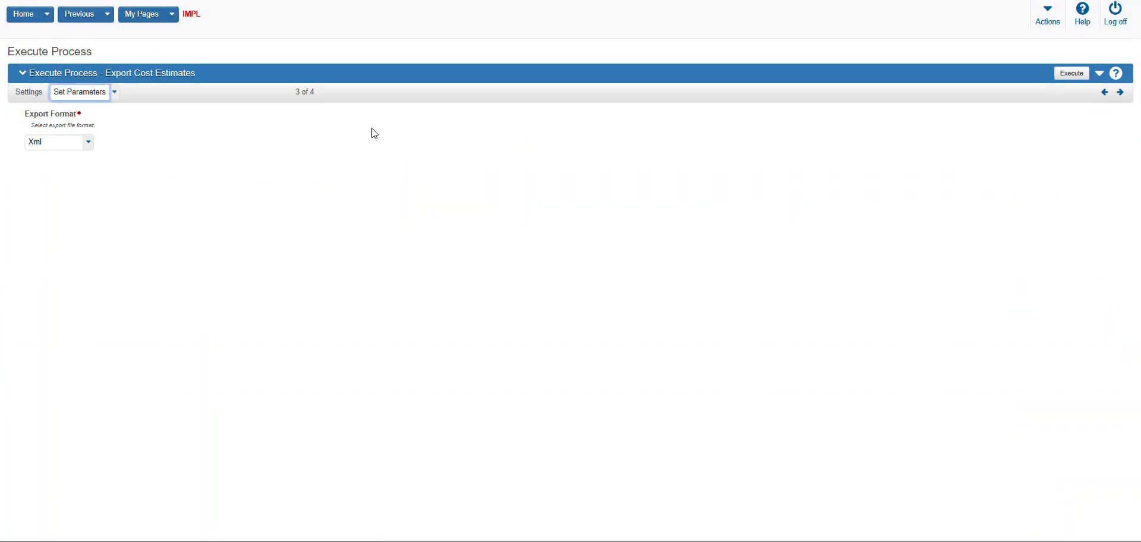
{"action": "left_click", "coordinate": [88, 143]}
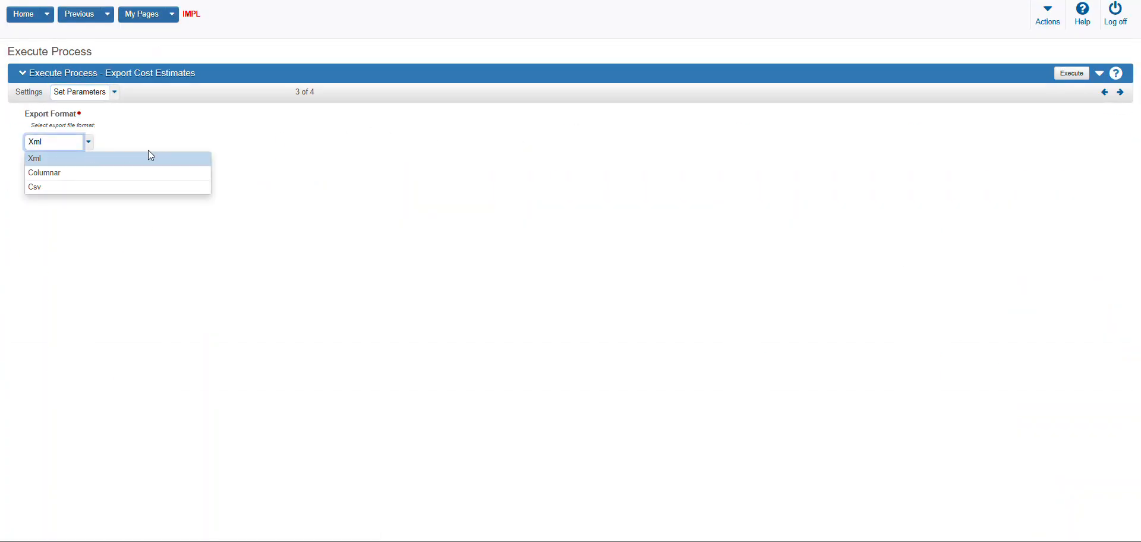
{"action": "left_click", "coordinate": [79, 172]}
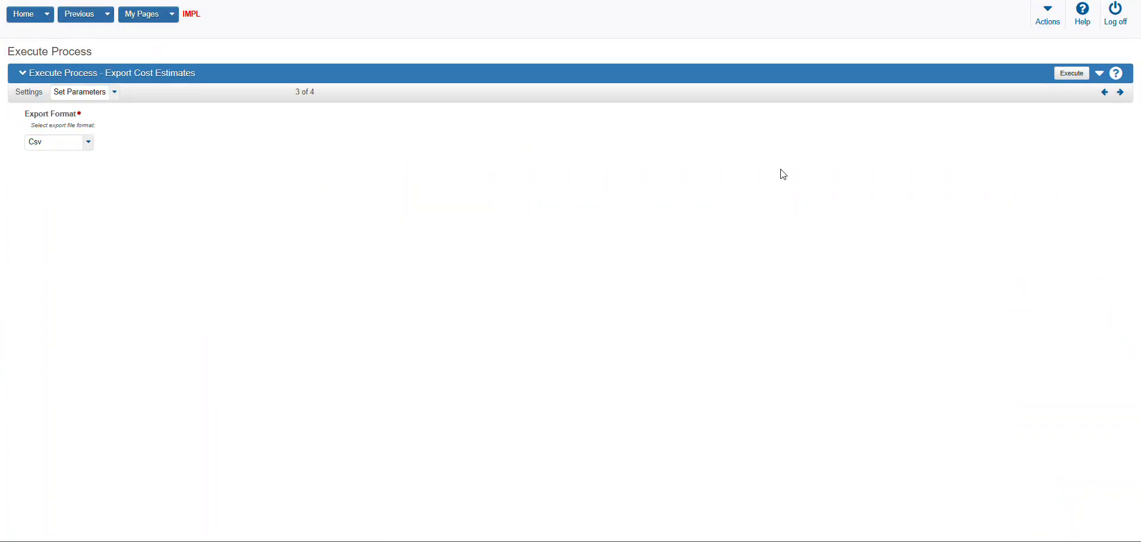
{"action": "left_click", "coordinate": [1080, 76]}
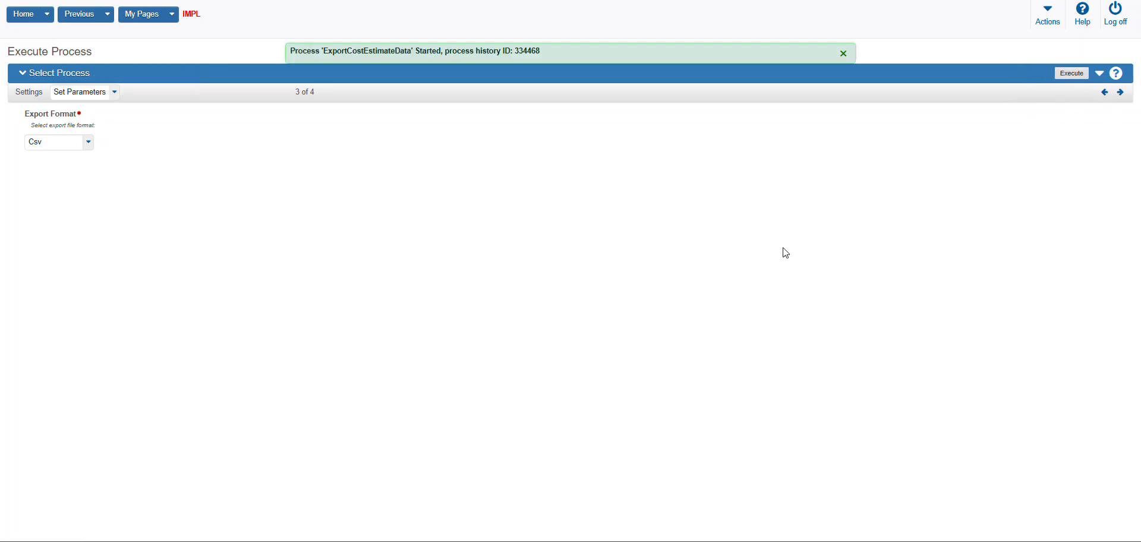
Download CostEstimate.csv from the newest ExportCostEstimateData run in the process history and save it in Downloads as CostEstimate (3)
{"action": "left_click", "coordinate": [1044, 19]}
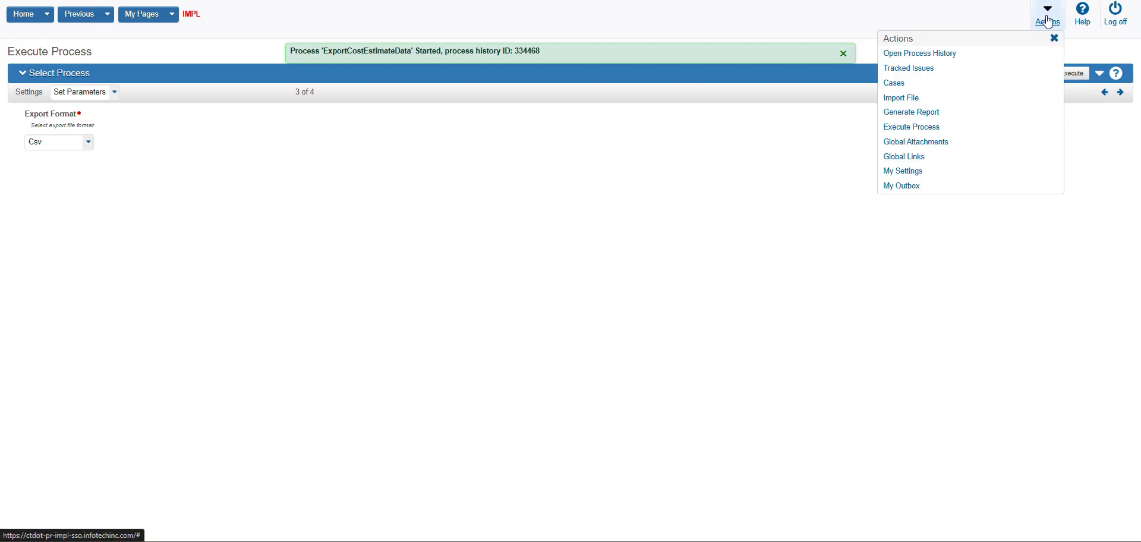
{"action": "left_click", "coordinate": [939, 53]}
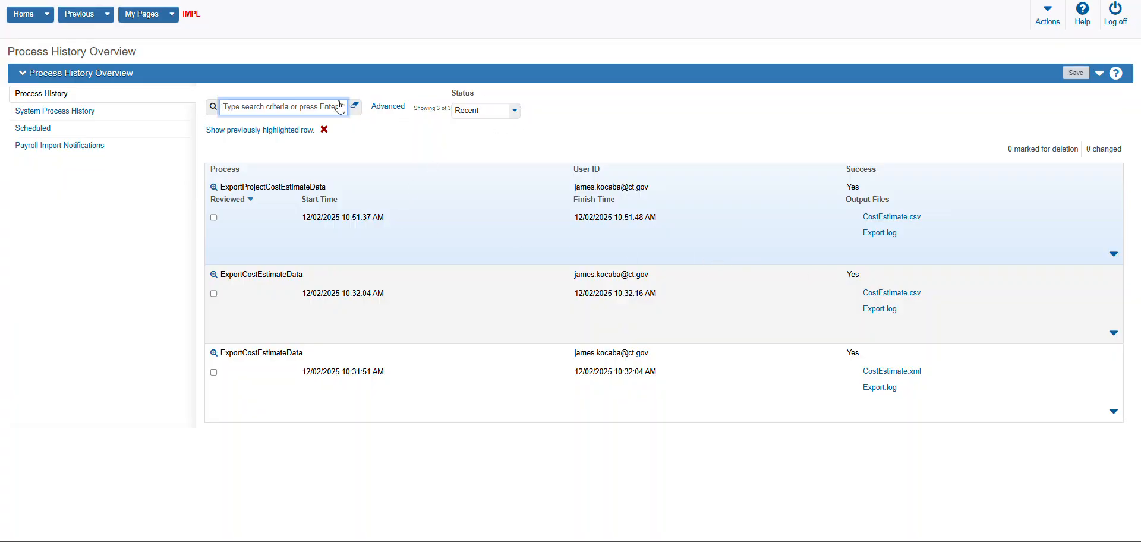
{"action": "key", "text": "F5"}
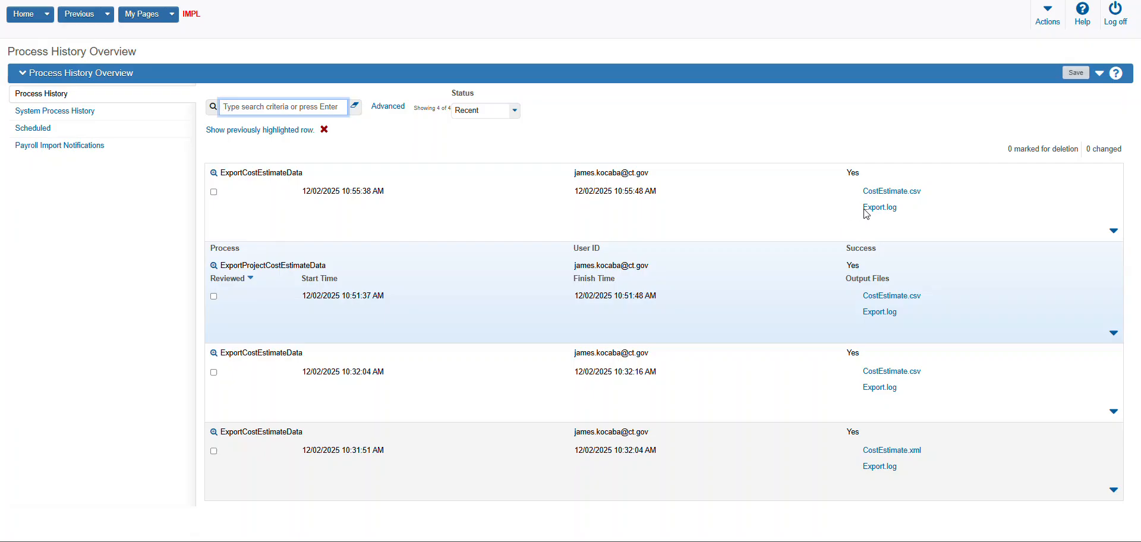
{"action": "left_click", "coordinate": [907, 192]}
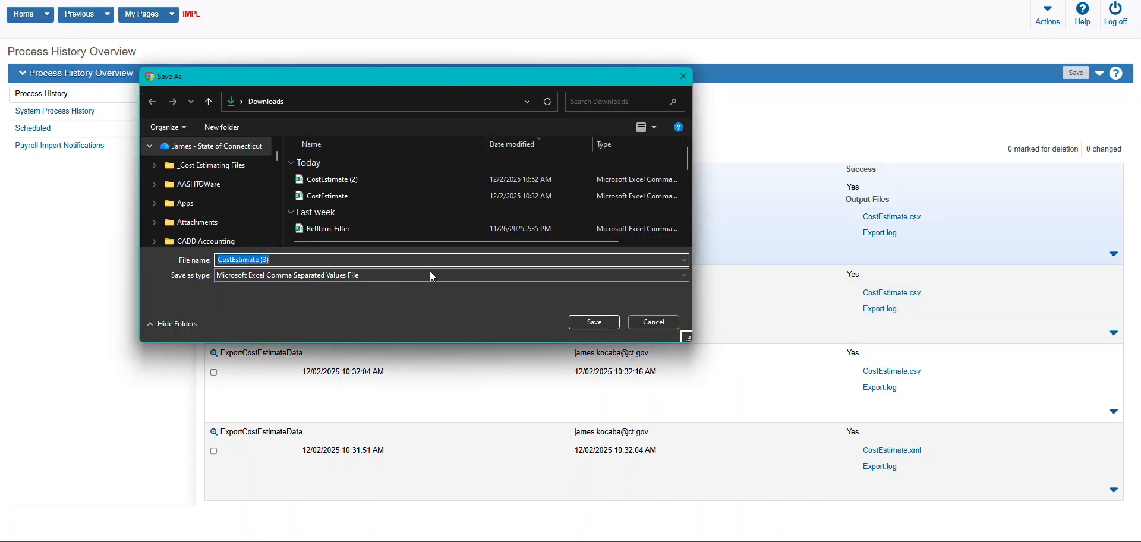
{"action": "left_click", "coordinate": [605, 325]}
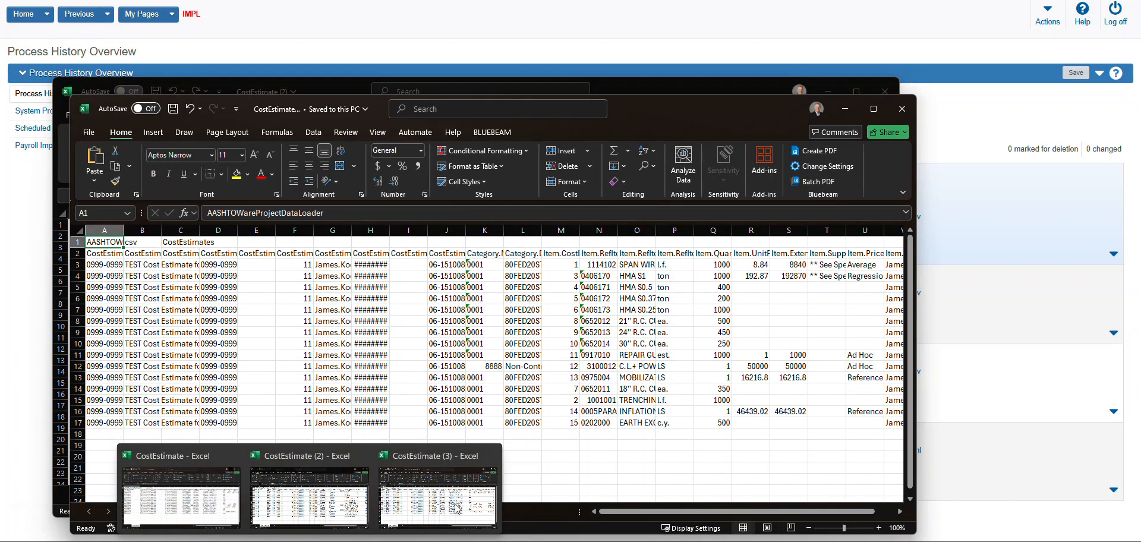
Open the CostEstimate (3) workbook in Excel and widen the CostEstimate.Name column and project column D
{"action": "left_click", "coordinate": [456, 508]}
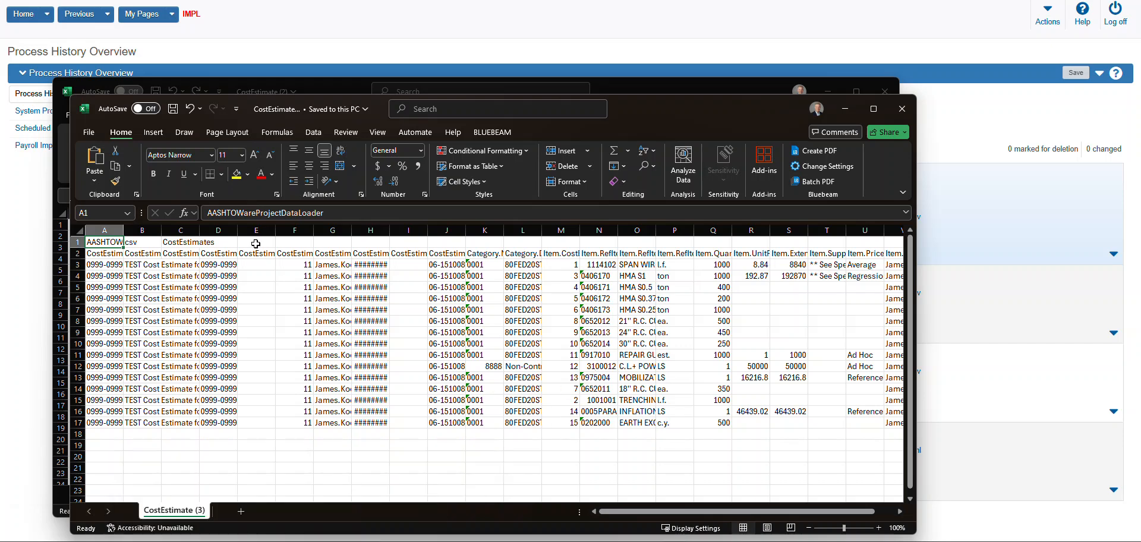
{"action": "left_click_drag", "start_coordinate": [120, 231], "coordinate": [157, 231]}
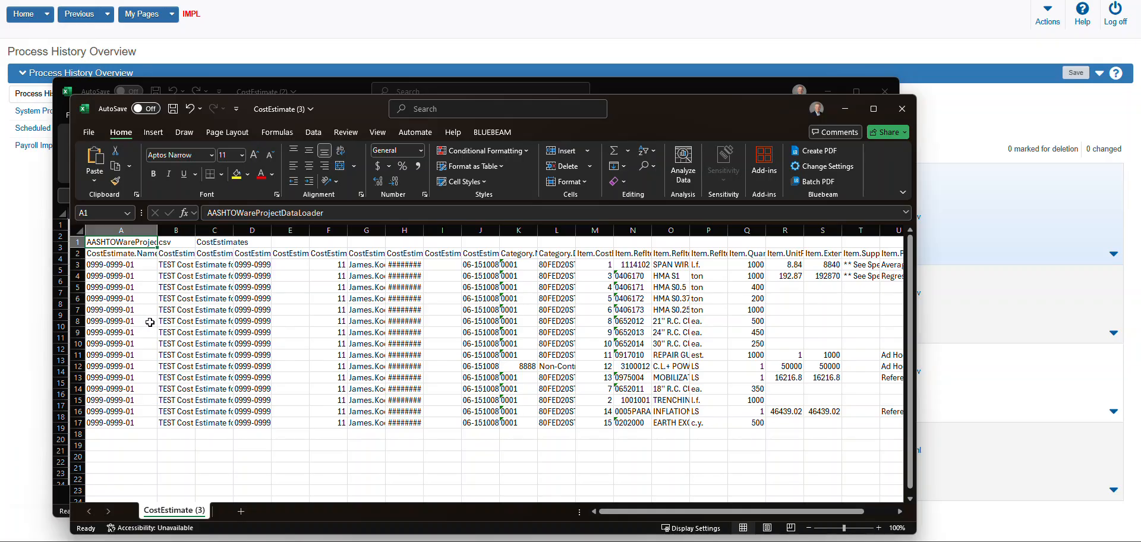
{"action": "left_click_drag", "start_coordinate": [272, 230], "coordinate": [311, 230]}
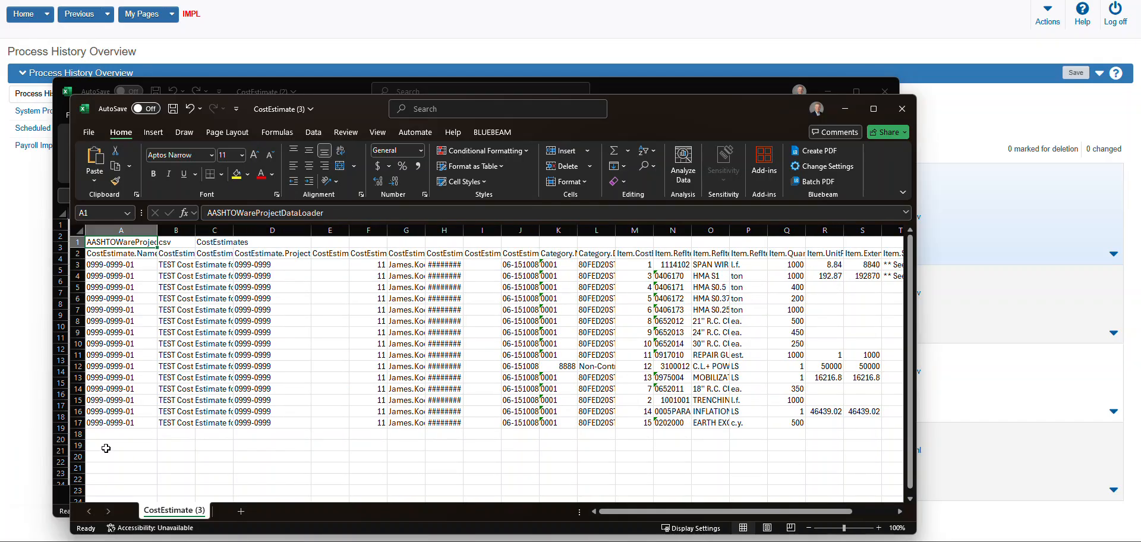
Reposition the CostEstimate (3) window so the rows of the CostEstimate (2) workbook behind it line up for comparison
{"action": "left_click_drag", "start_coordinate": [366, 107], "coordinate": [364, 93]}
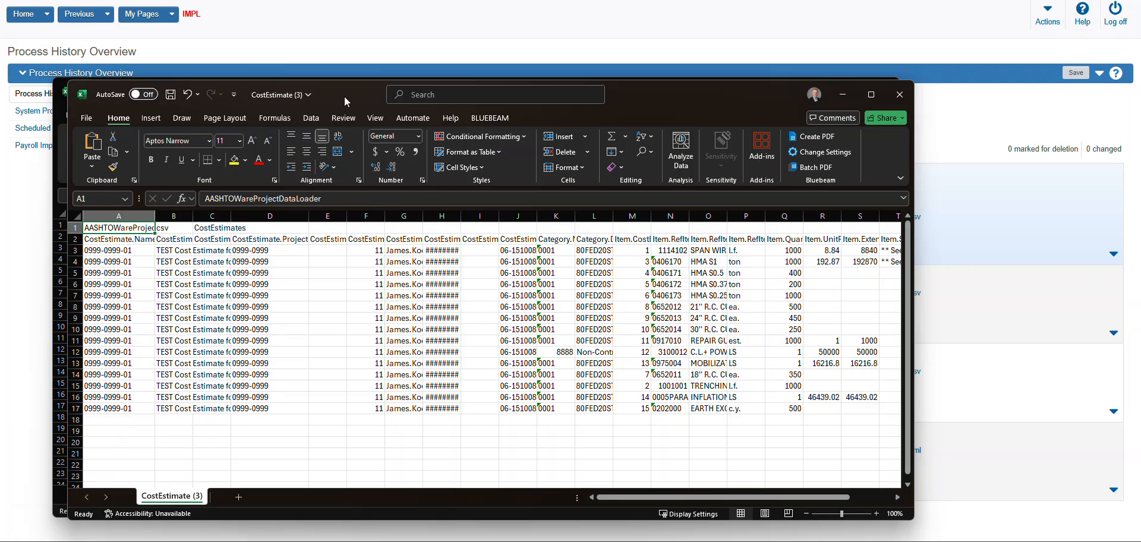
{"action": "left_click_drag", "start_coordinate": [344, 95], "coordinate": [365, 98]}
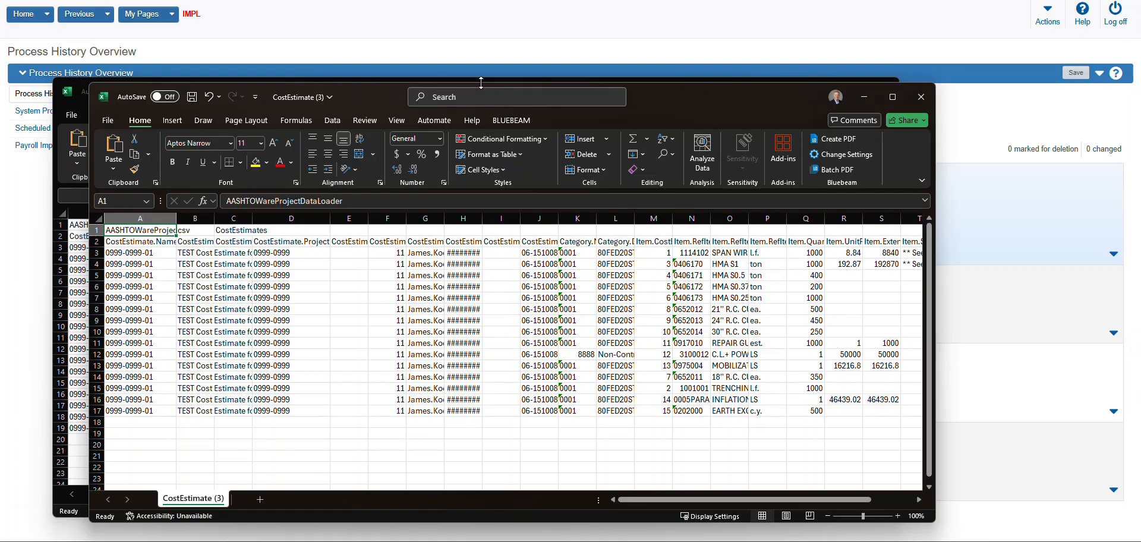
{"action": "left_click_drag", "start_coordinate": [357, 99], "coordinate": [377, 92]}
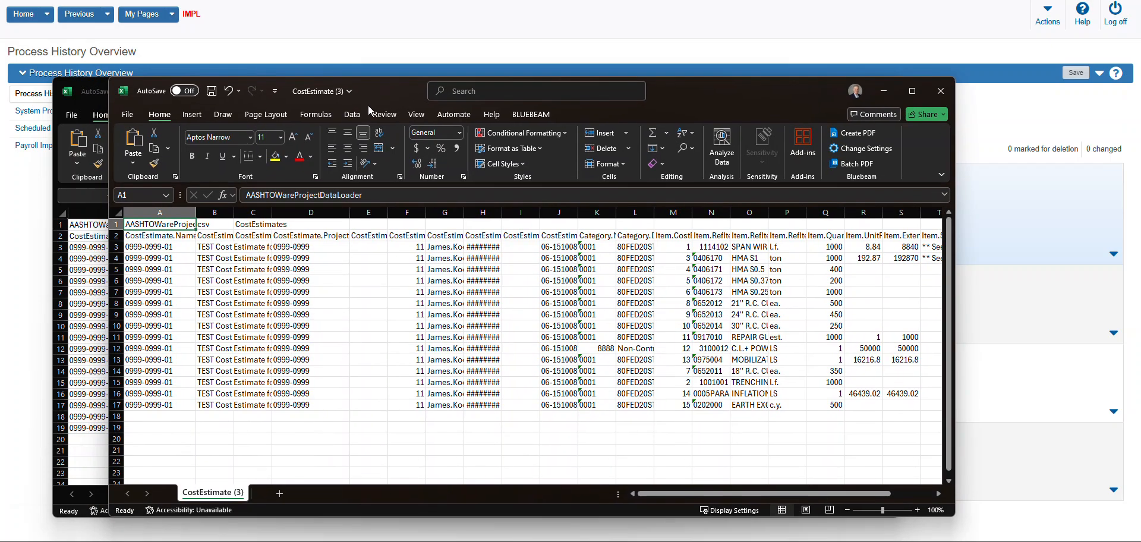